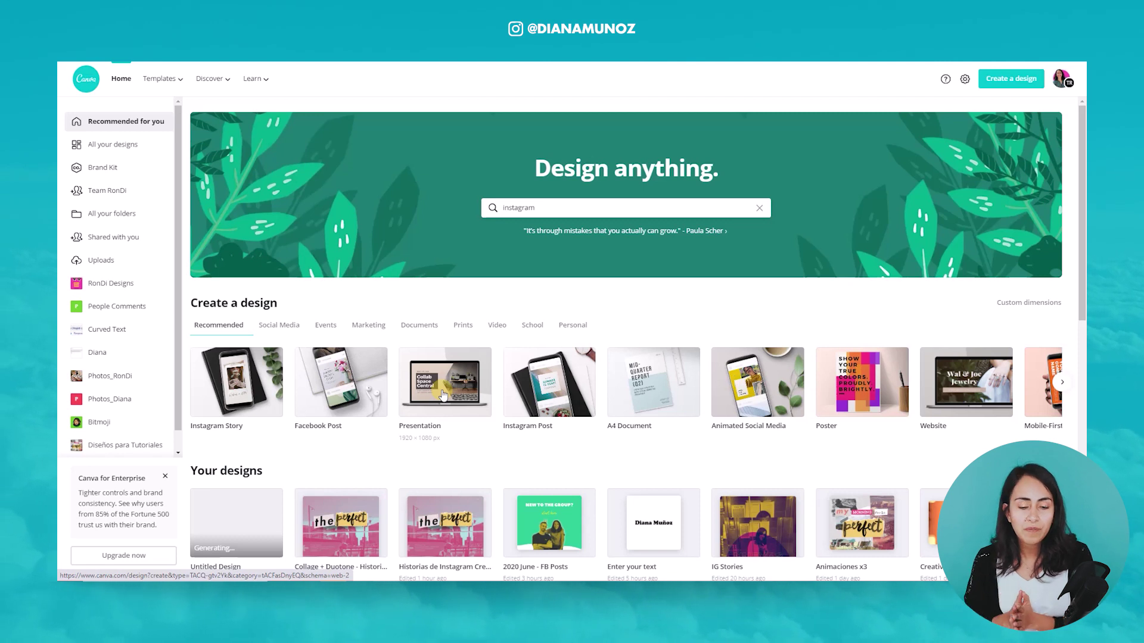
- Create a new blank 16:9 presentation design at 1920×1080
left_click(1009, 83)
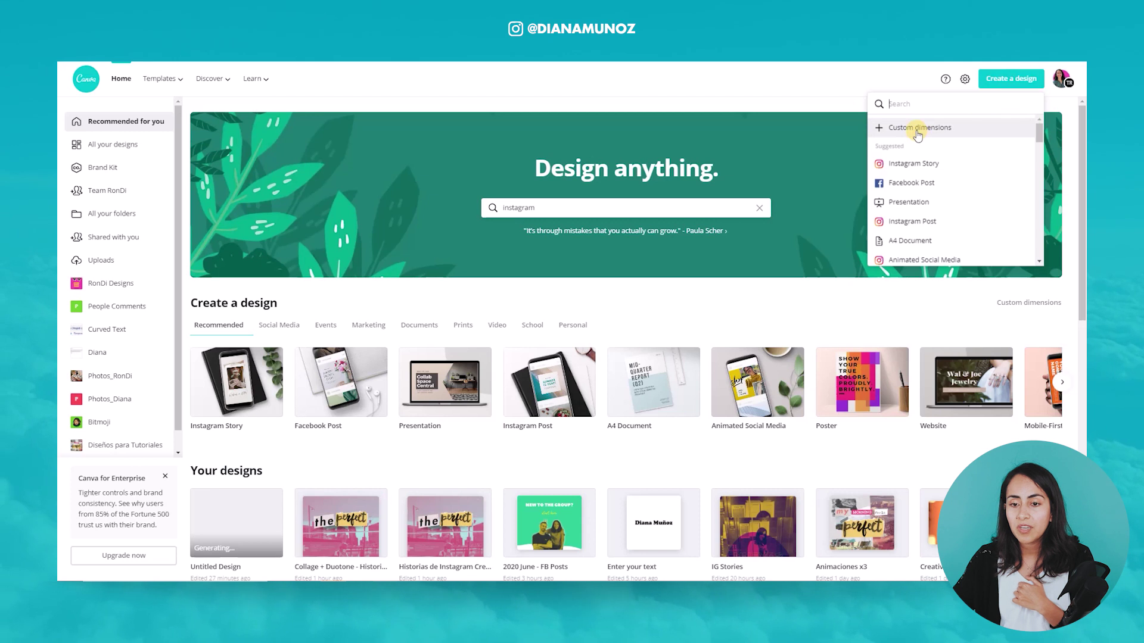
left_click(917, 131)
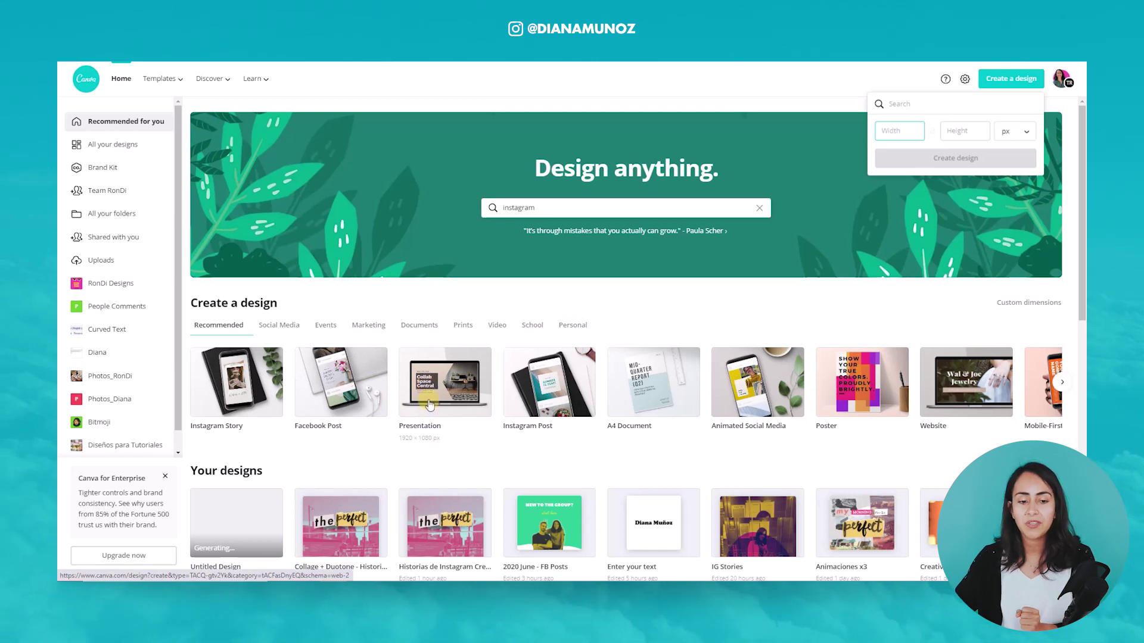
left_click(429, 404)
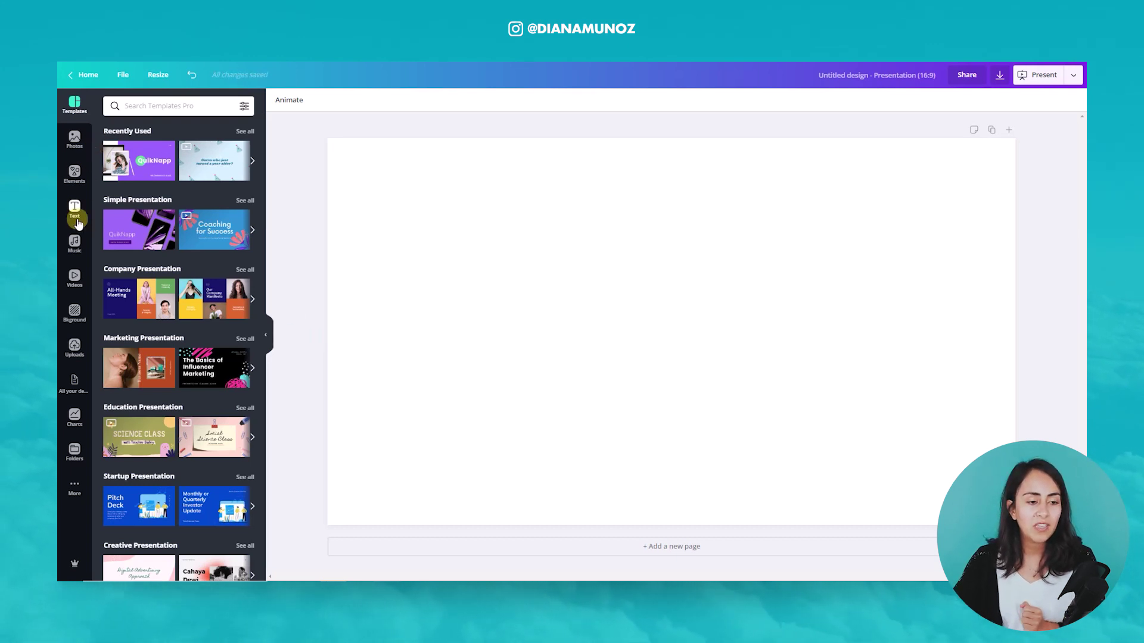
- Place the pink and orange bokeh background clip so it covers the whole page
left_click(75, 284)
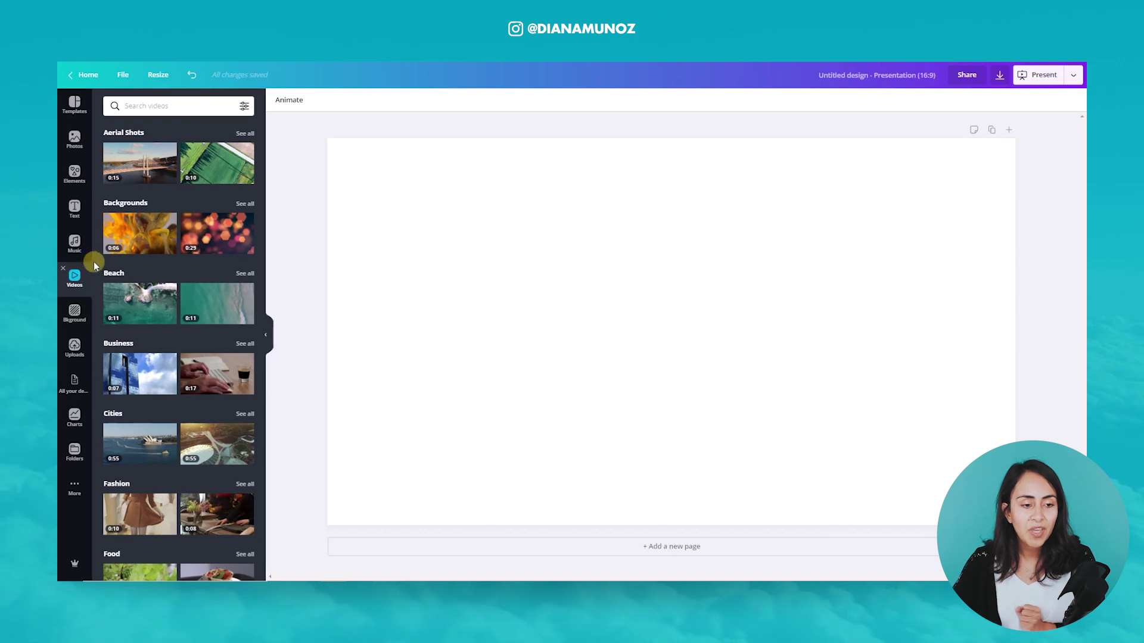
mouse_move(217, 232)
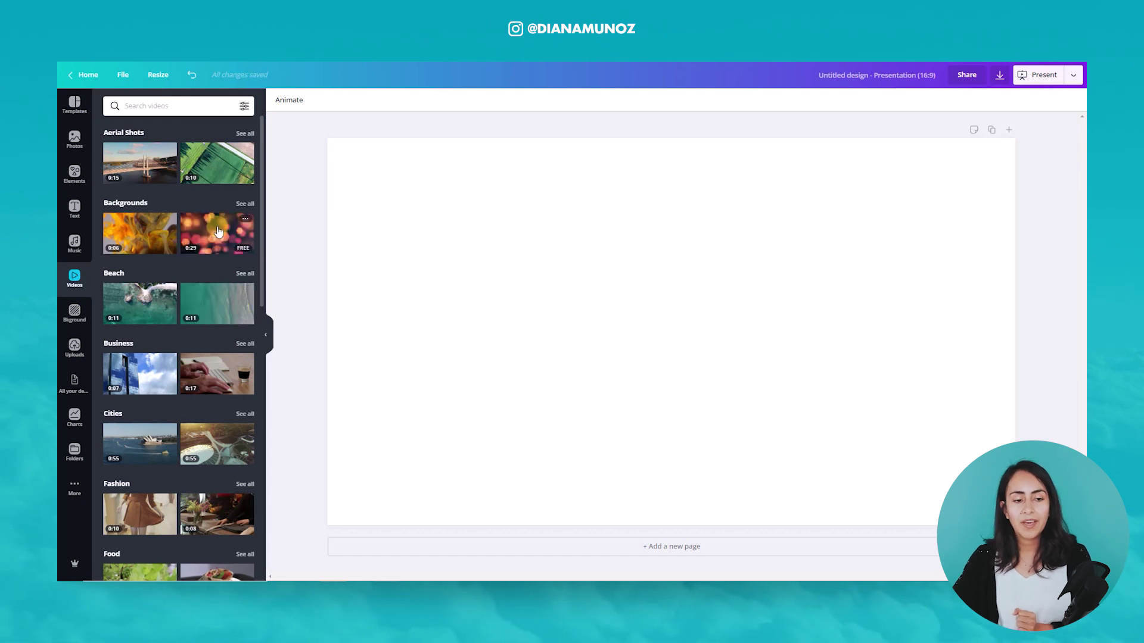
left_click_drag(217, 231, 343, 289)
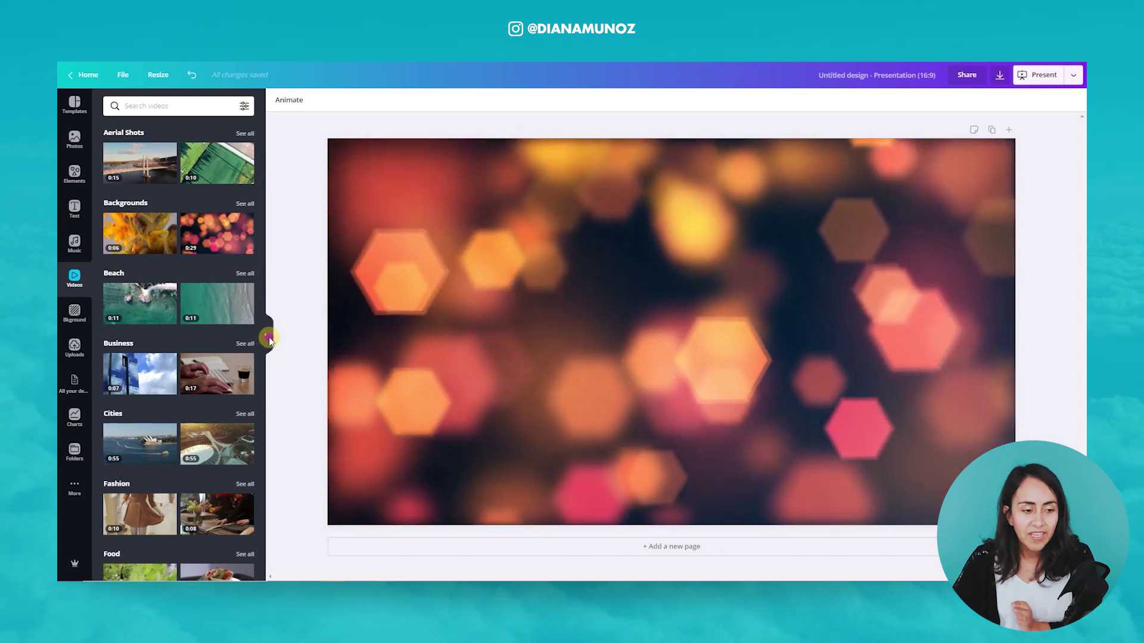
- Add 'Welcome to' text in the Hibernate font and enlarge it near the top centre
left_click(269, 339)
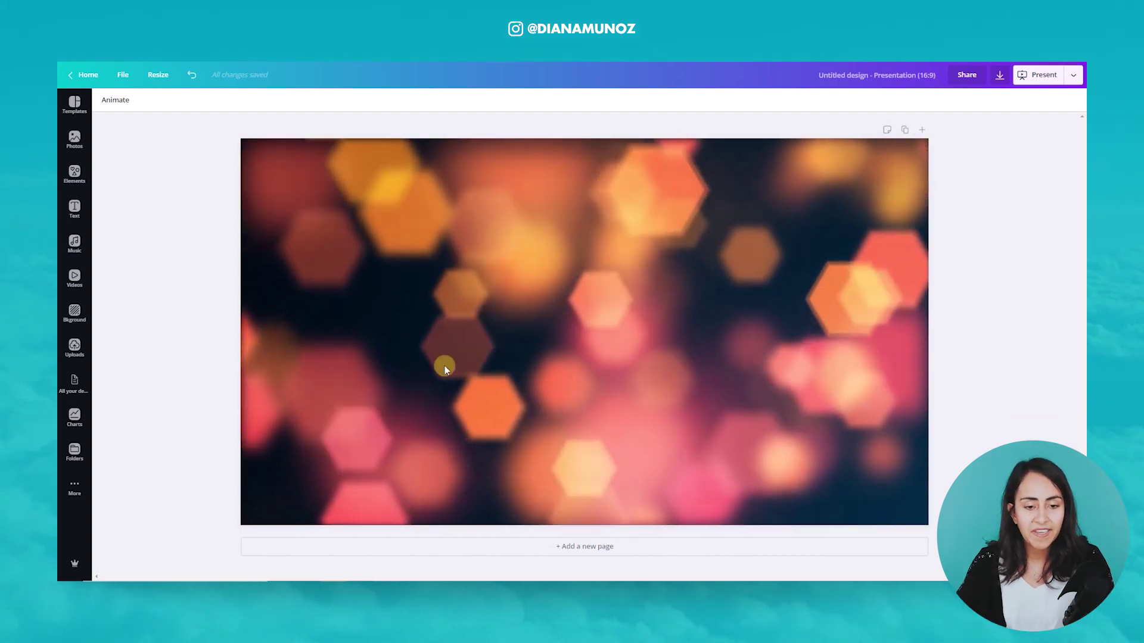
key("t")
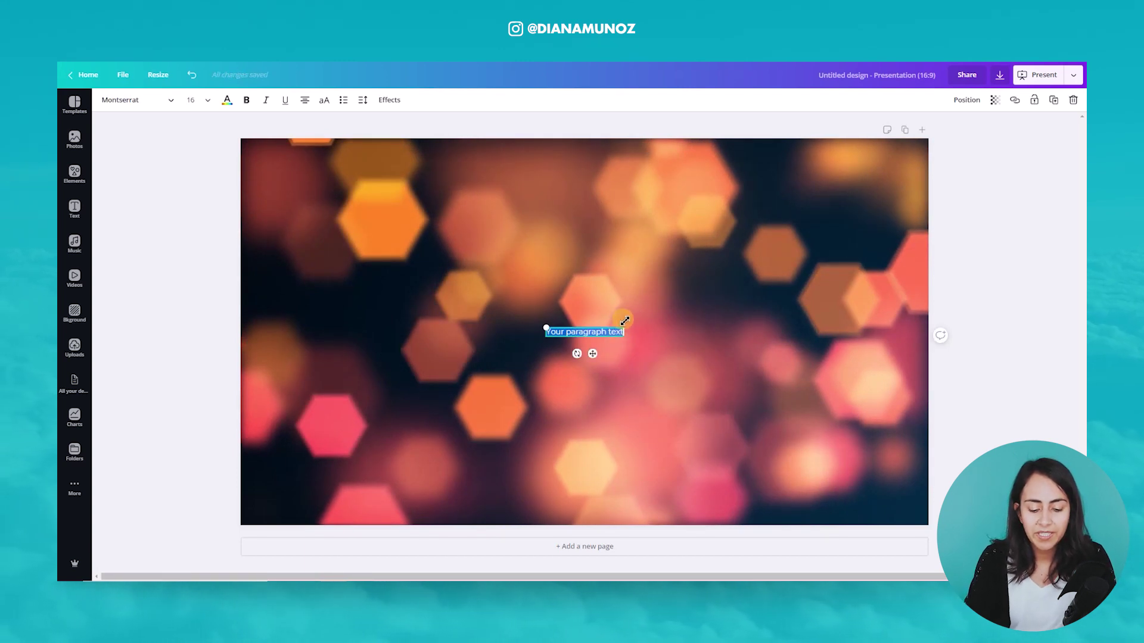
type("Welcome to")
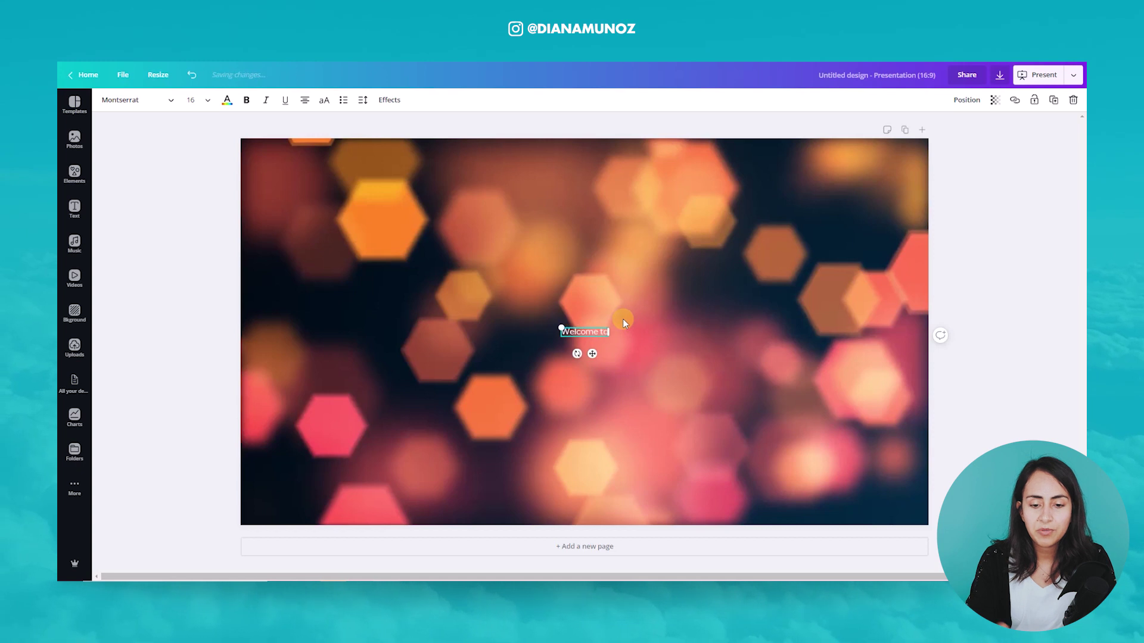
left_click_drag(608, 329, 644, 242)
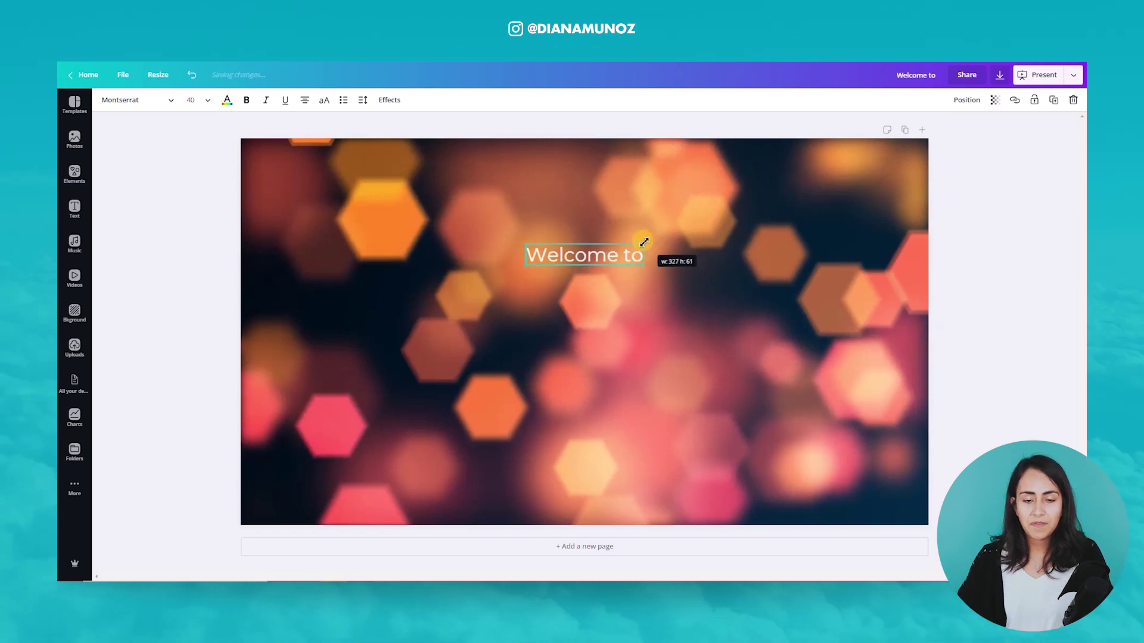
left_click(165, 99)
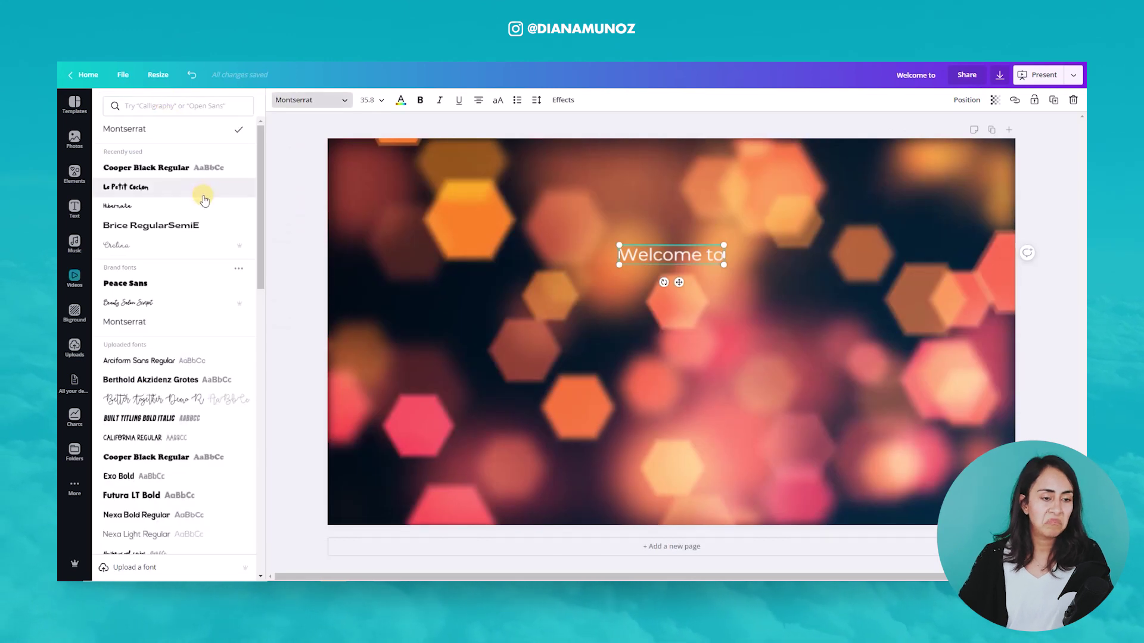
key("Escape")
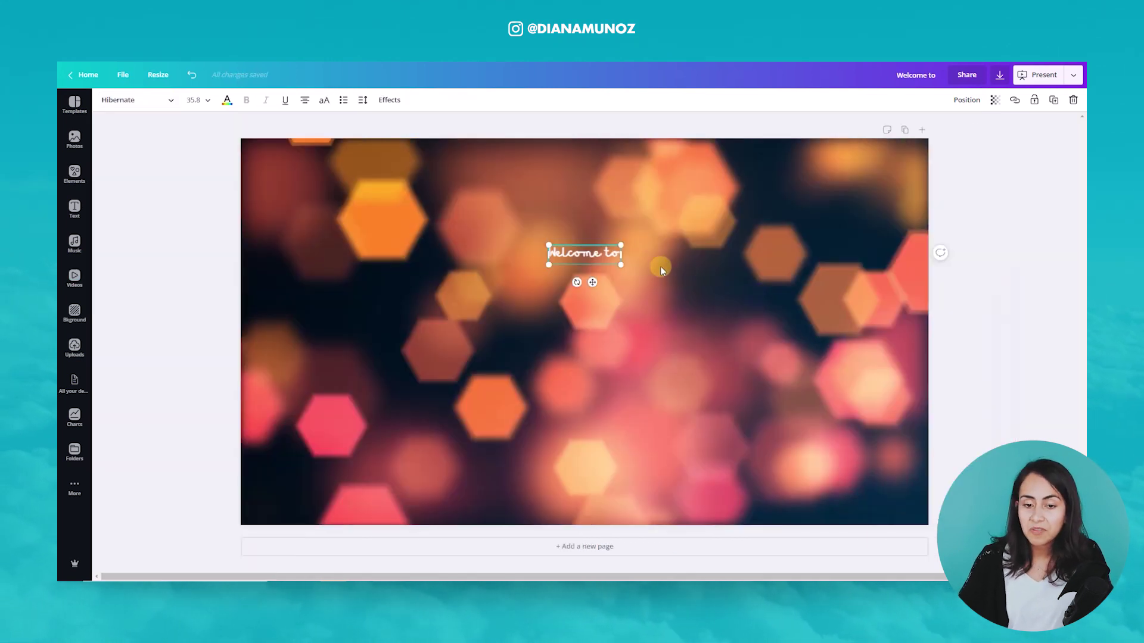
left_click_drag(622, 244, 642, 235)
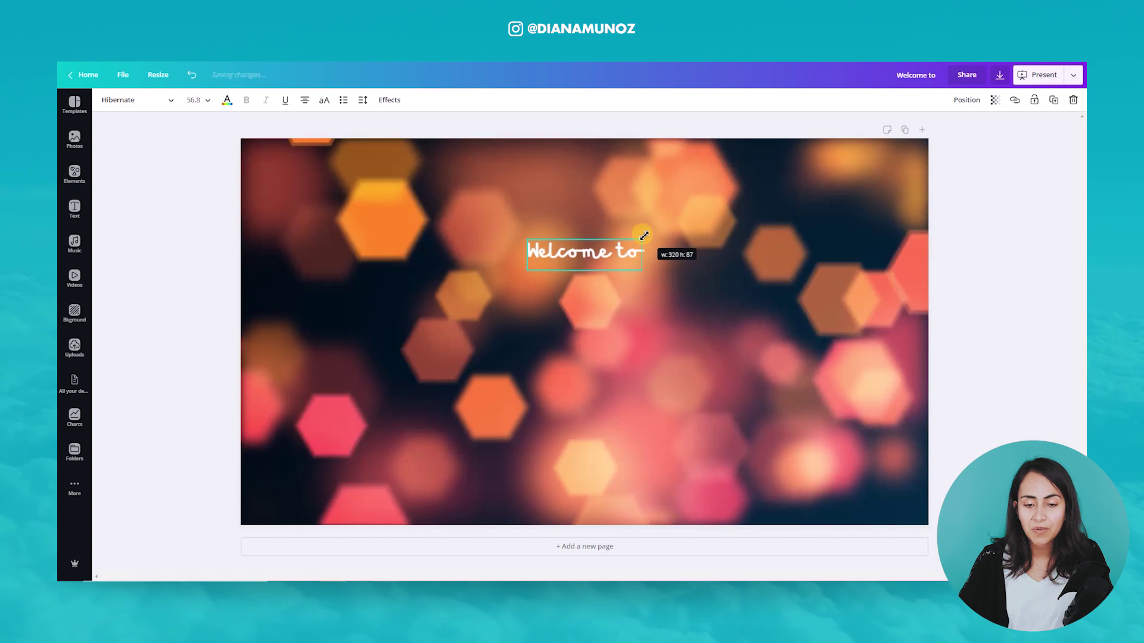
left_click(671, 223)
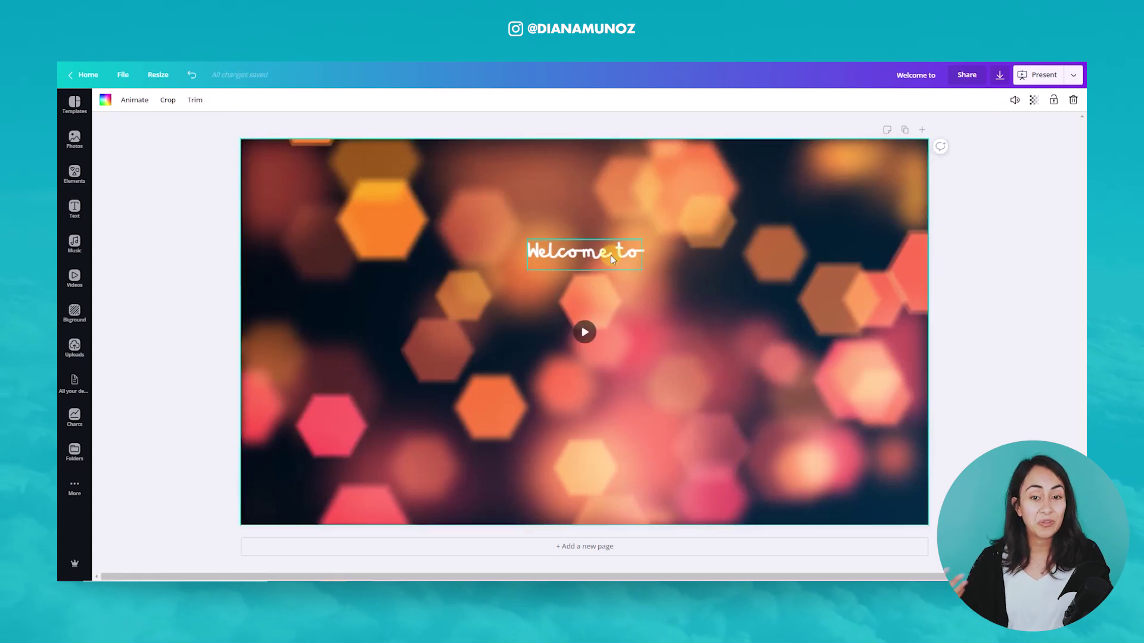
- Search Elements for 'letter a sticker' and add the purple 3D D sticker
left_click(76, 174)
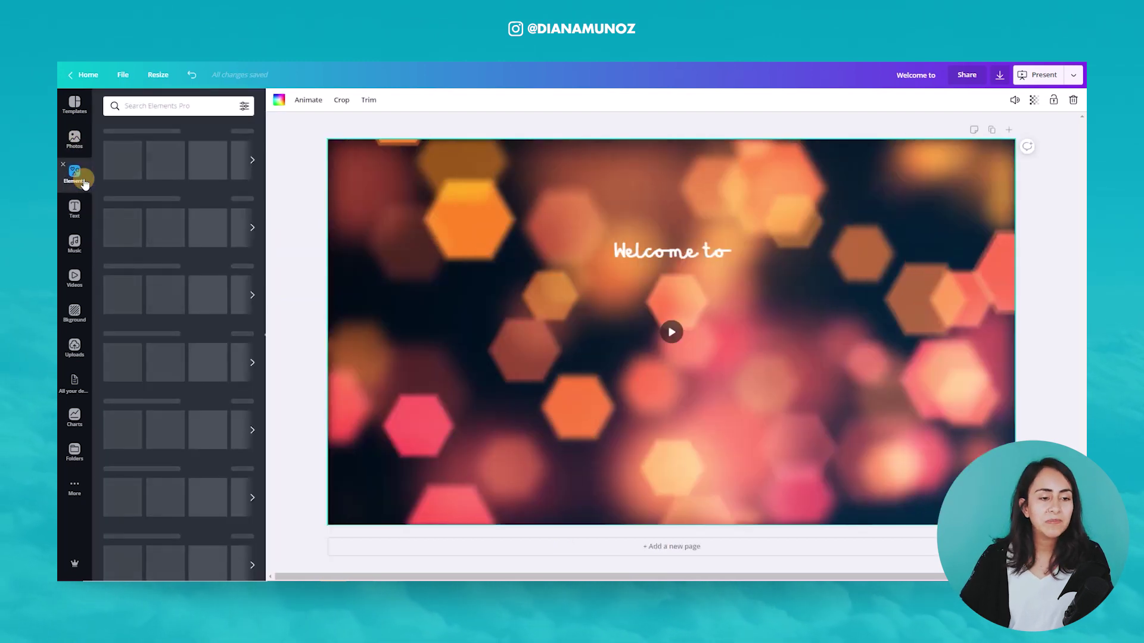
left_click(149, 101)
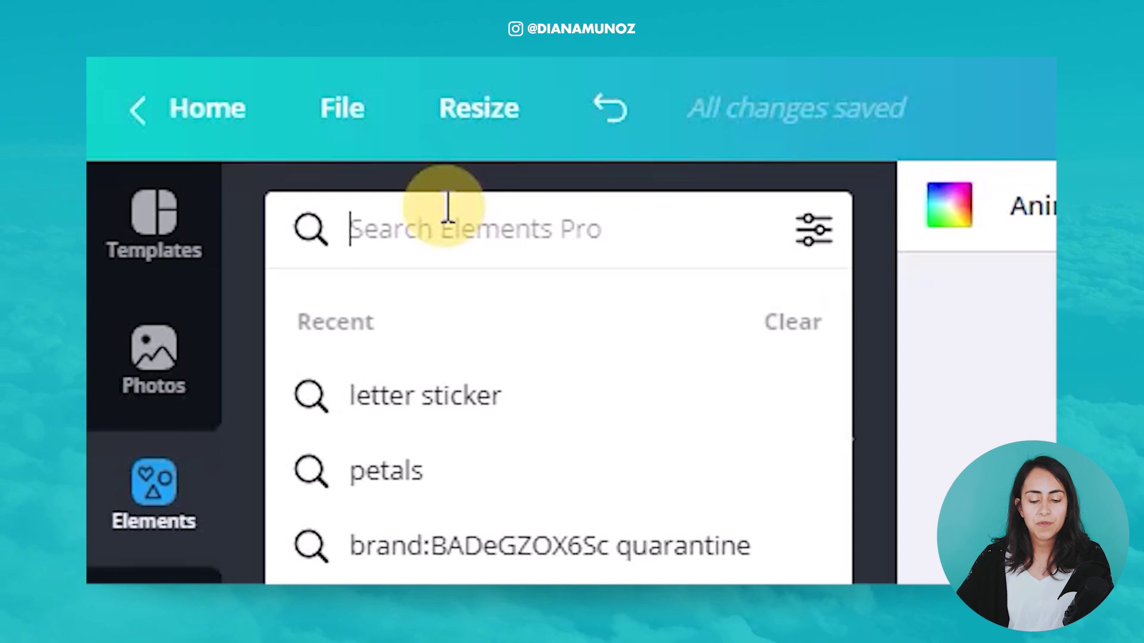
type("letter ")
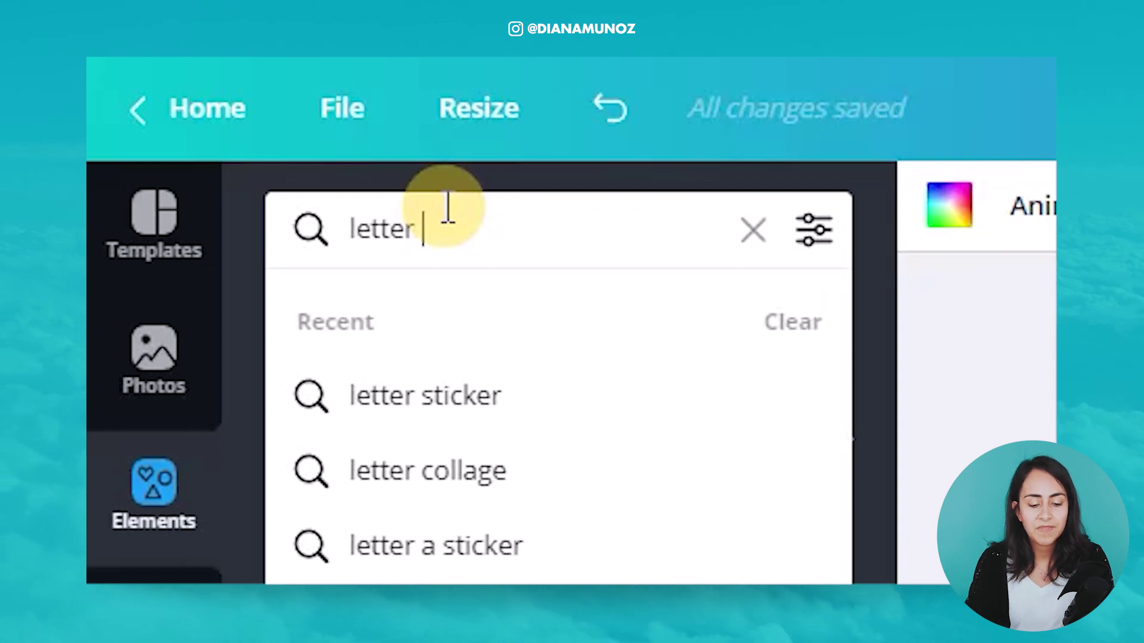
type("sticker")
key("Return")
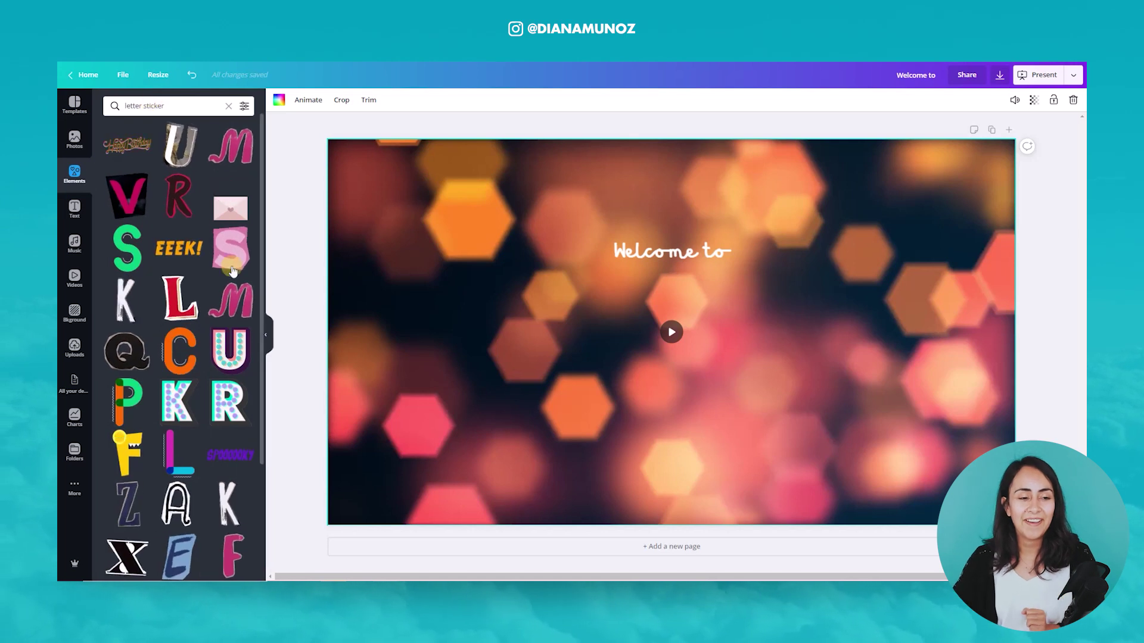
scroll(233, 269, "down", 1)
scroll(233, 269, "up", 1)
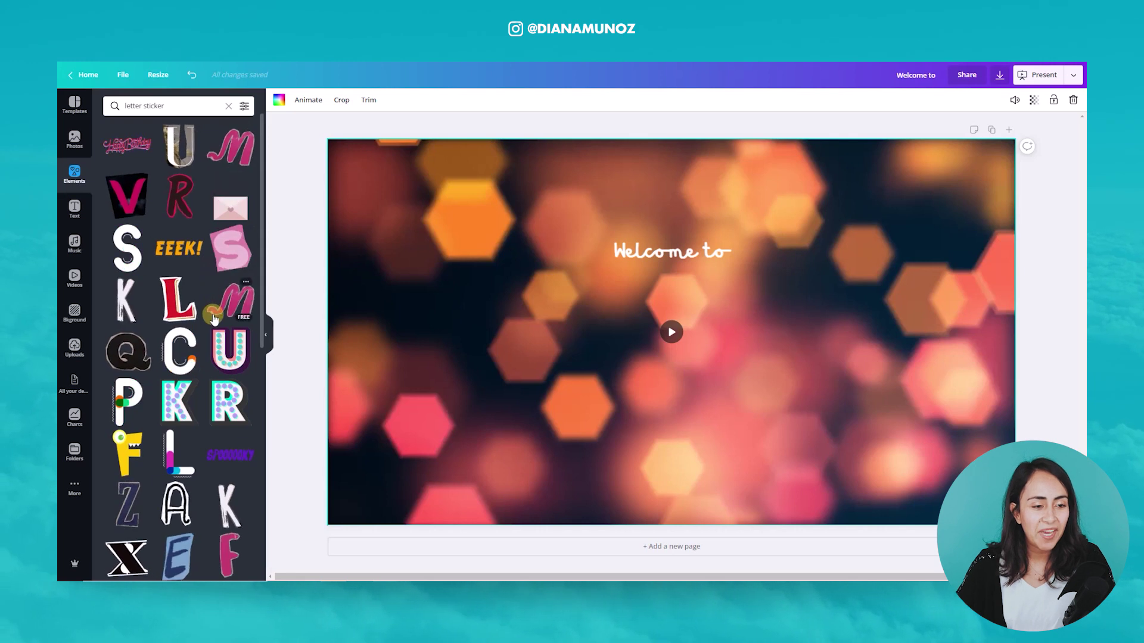
scroll(214, 317, "down", 1)
scroll(214, 317, "down", 1)
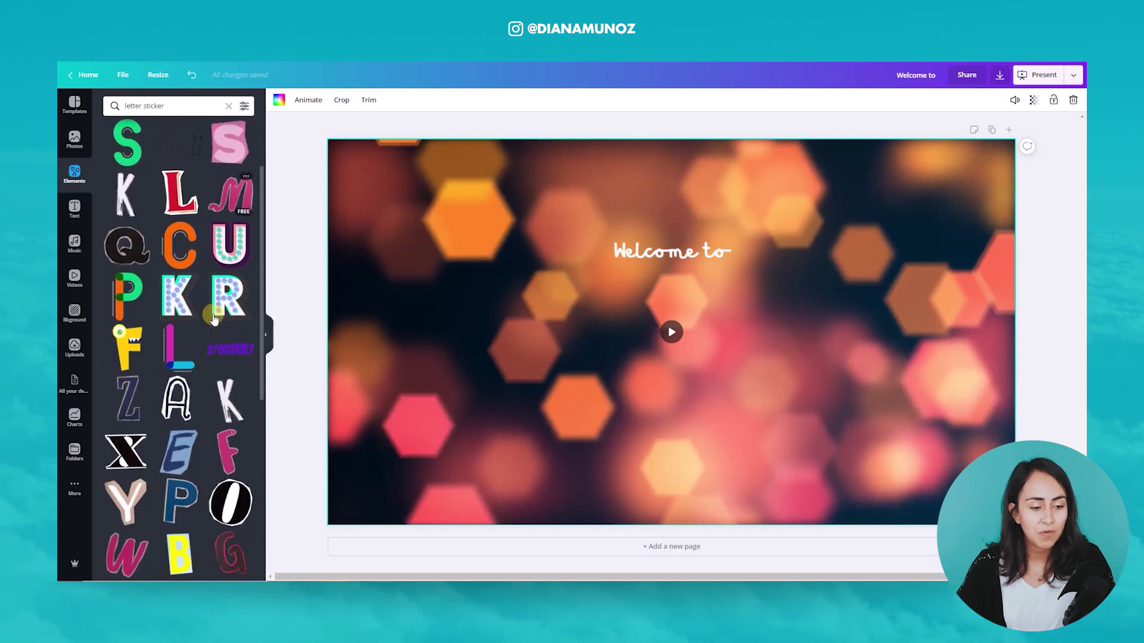
scroll(214, 318, "down", 1)
scroll(214, 317, "down", 2)
scroll(215, 318, "down", 1)
scroll(215, 317, "up", 3)
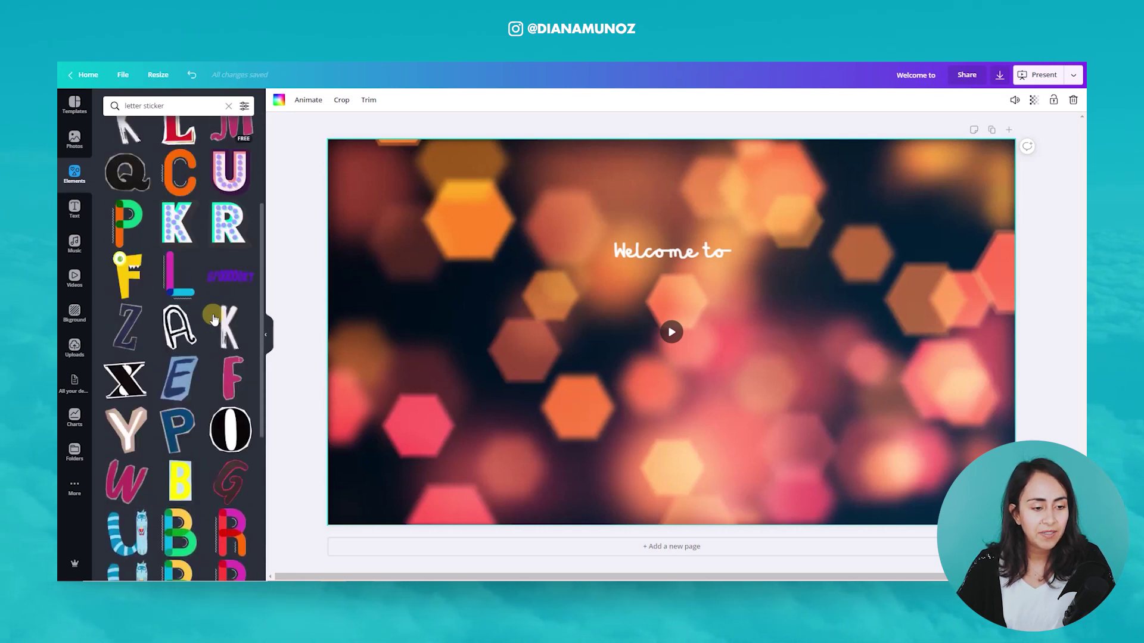
scroll(215, 317, "up", 2)
scroll(215, 317, "up", 1)
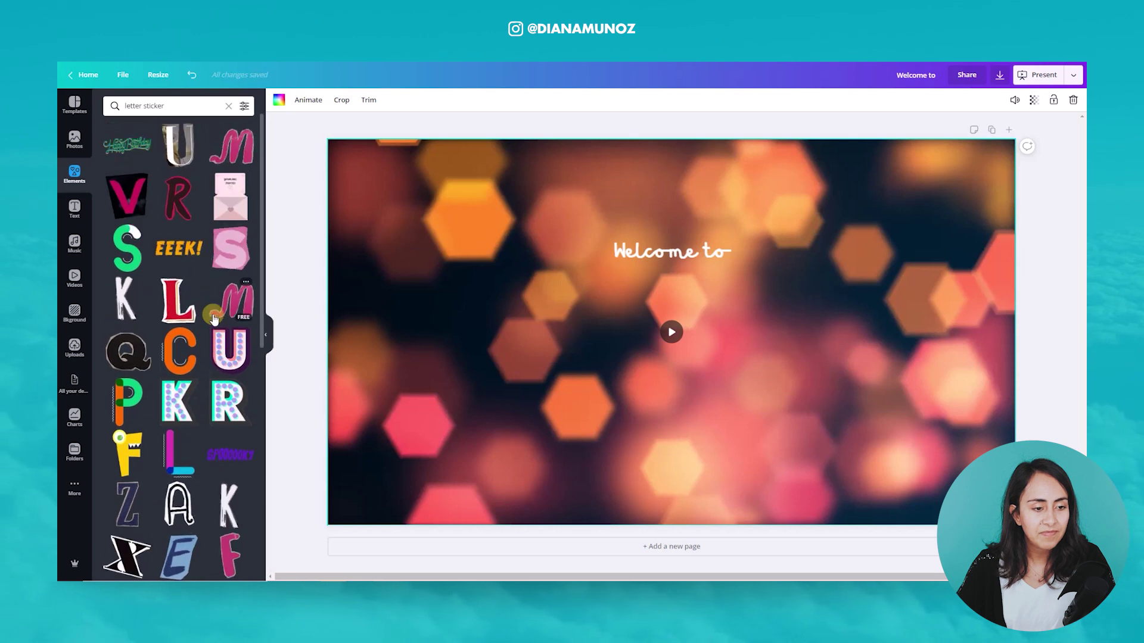
left_click(141, 106)
type("d")
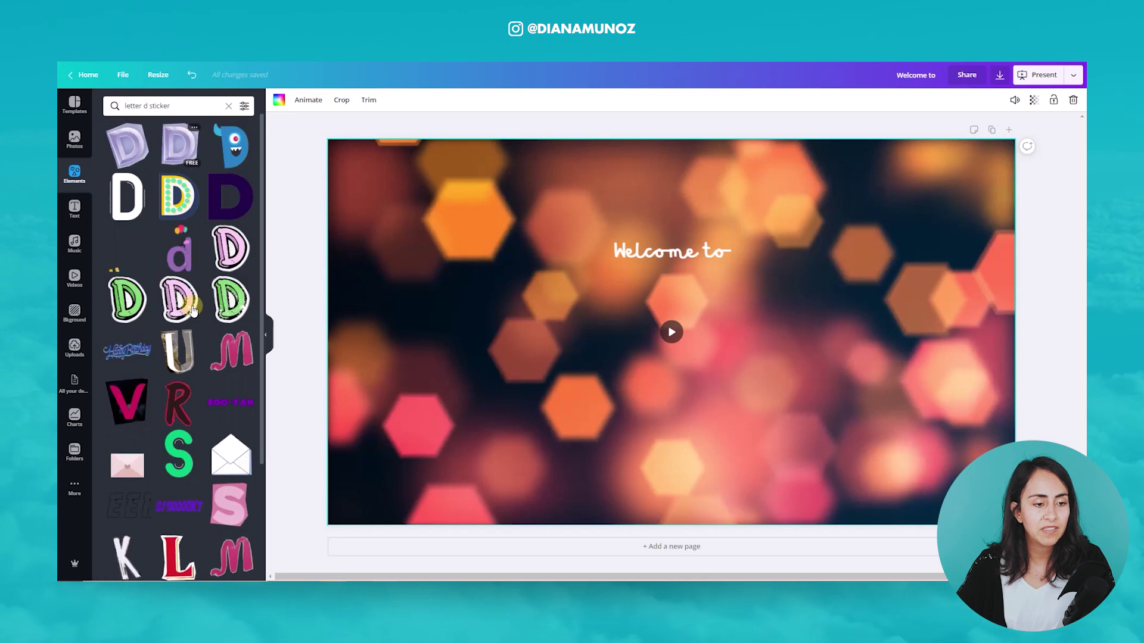
left_click(136, 150)
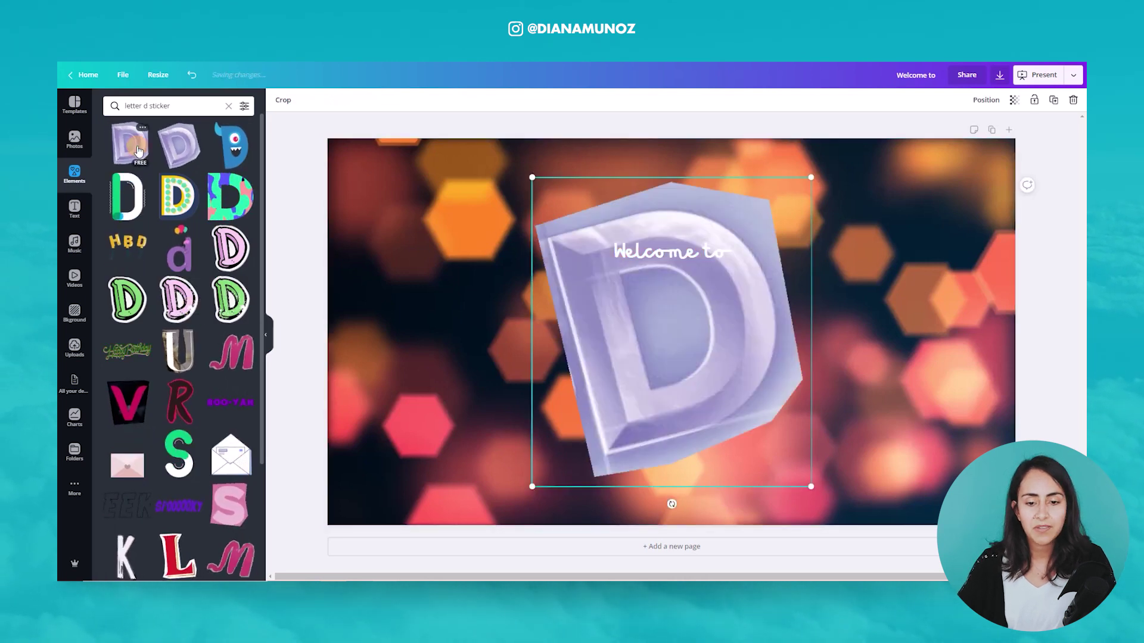
- Search for and add the blue I, then the A and N letter stickers
double_click(149, 106)
type("i")
key("Return")
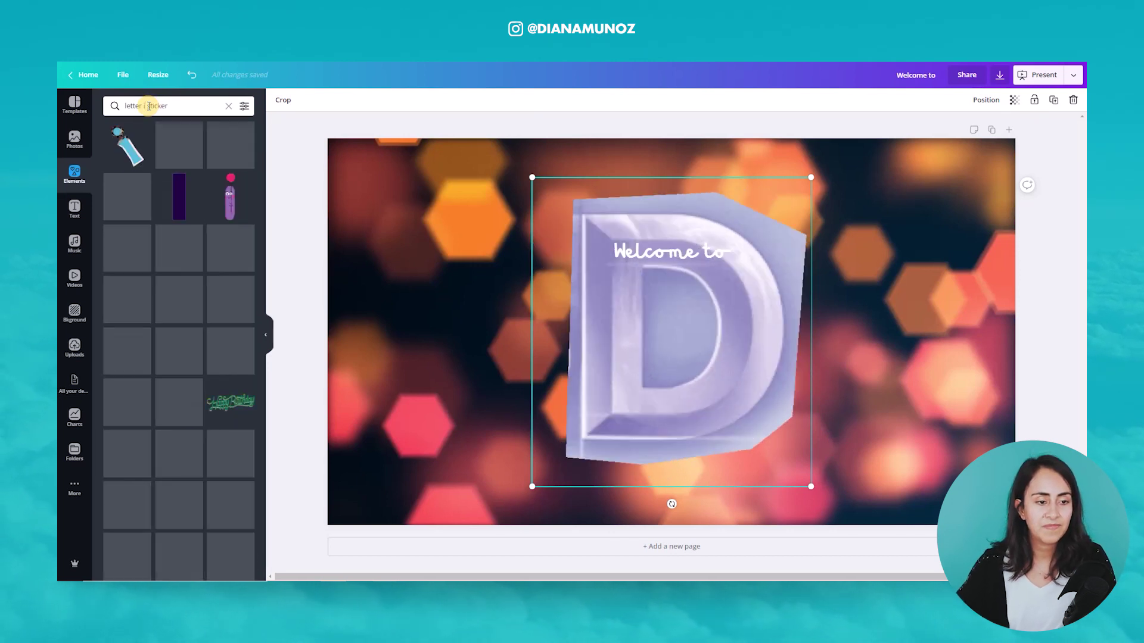
left_click(139, 136)
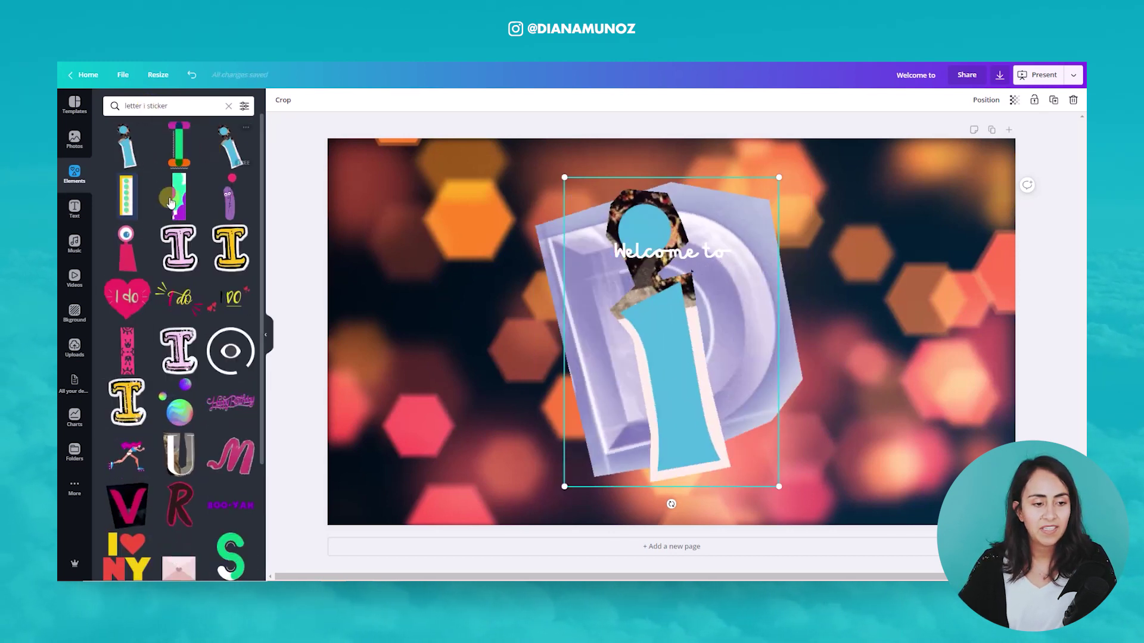
left_click(146, 105)
type("a")
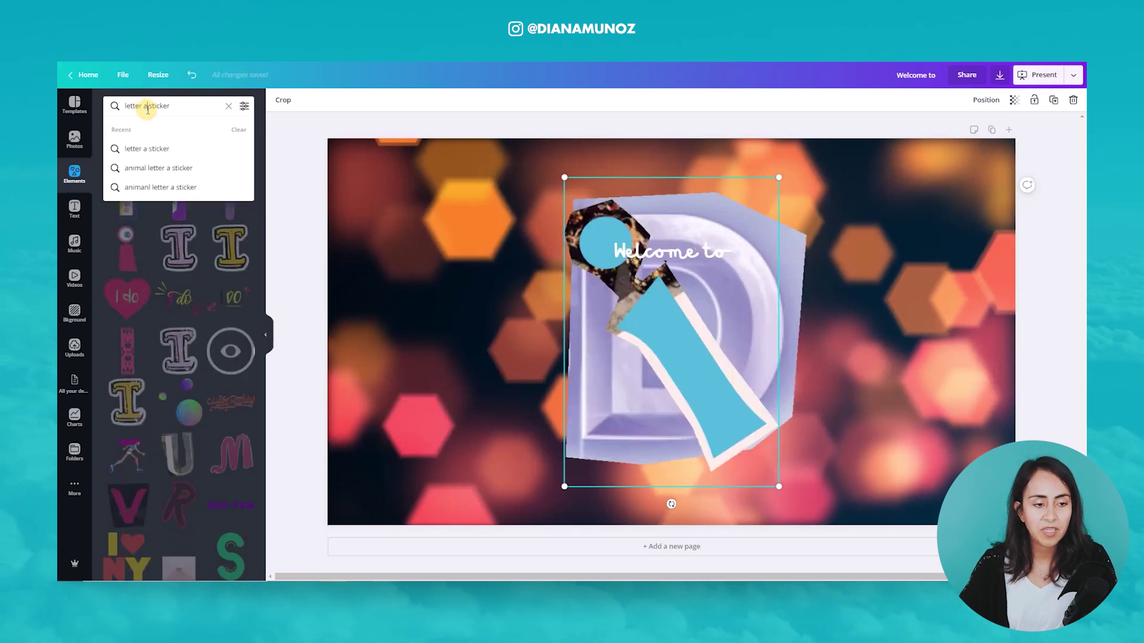
key("Return")
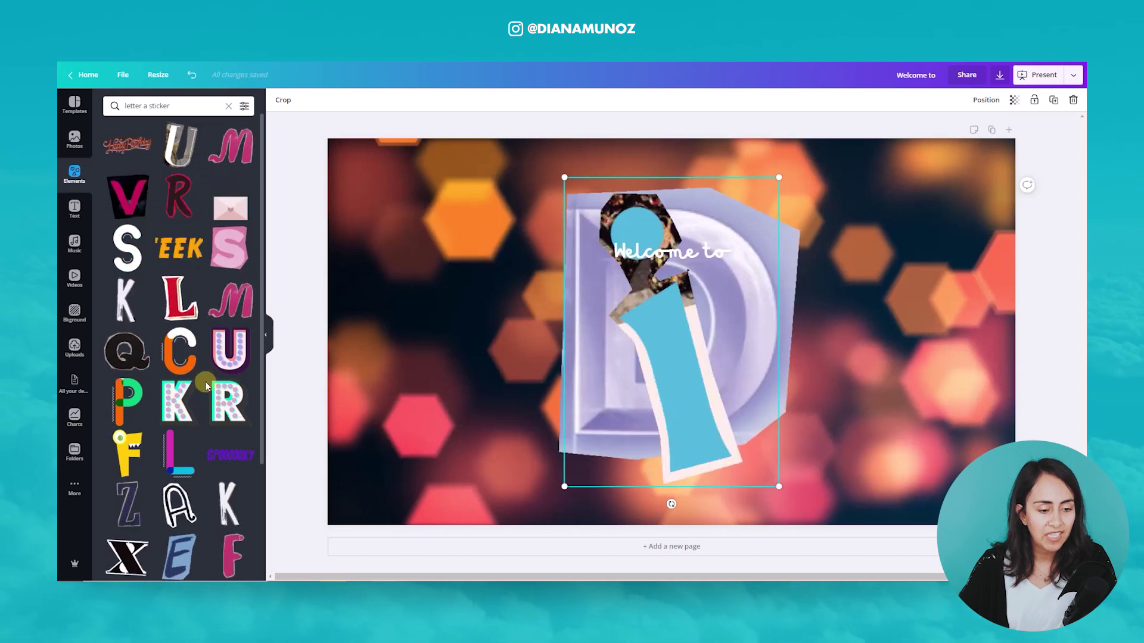
scroll(206, 389, "down", 1)
scroll(206, 389, "down", 1)
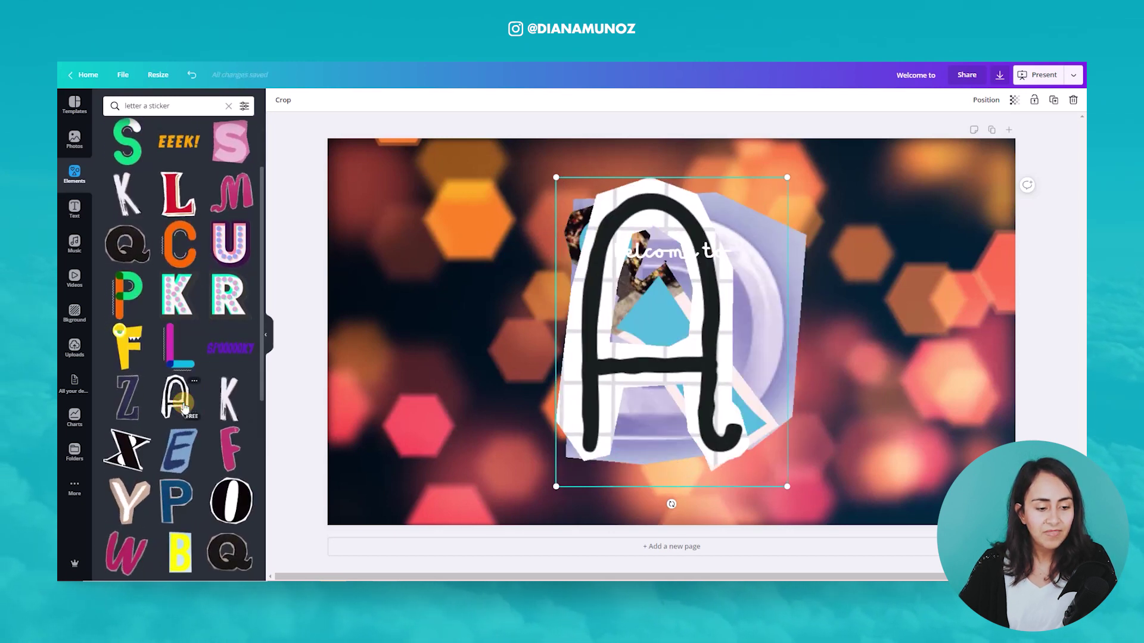
scroll(182, 357, "up", 2)
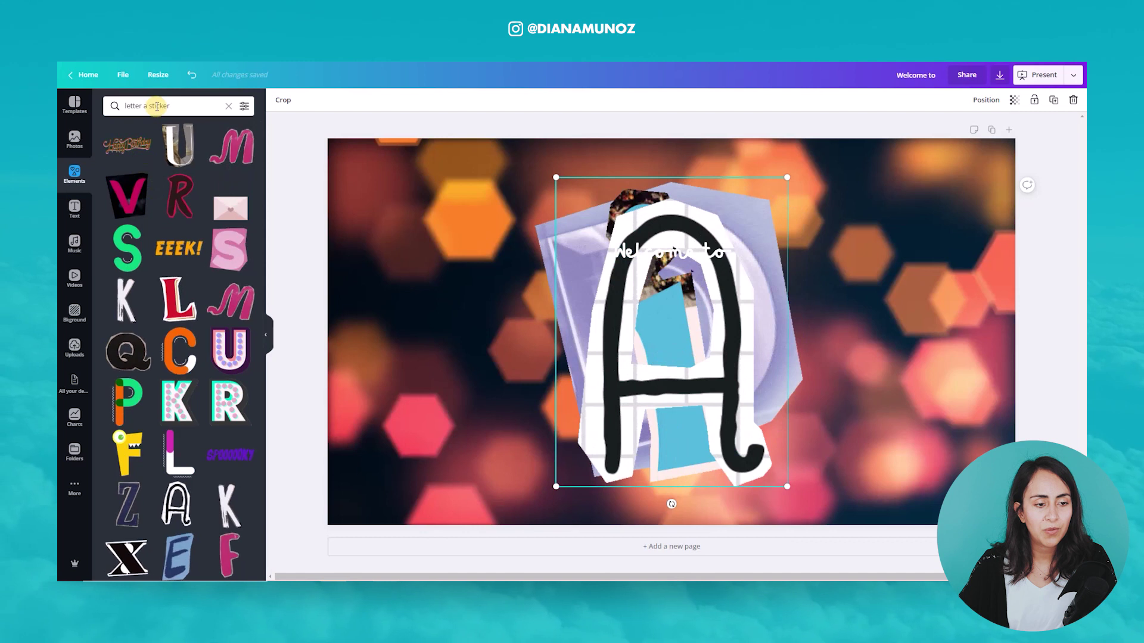
left_click(156, 106)
key("Return")
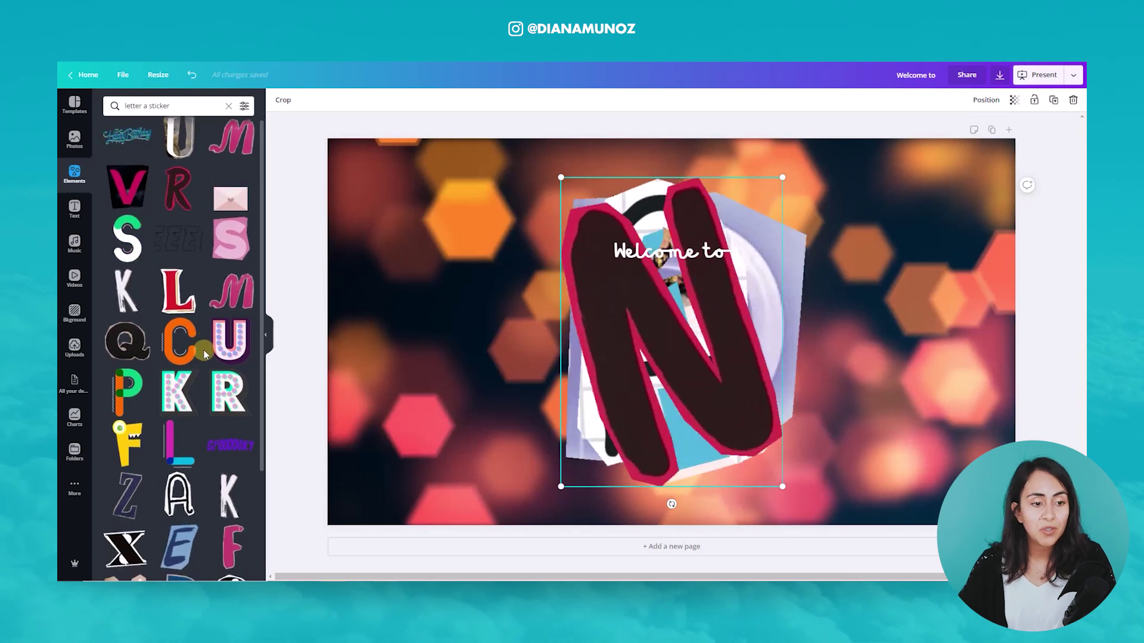
scroll(203, 354, "down", 1)
scroll(197, 339, "down", 2)
scroll(188, 314, "down", 1)
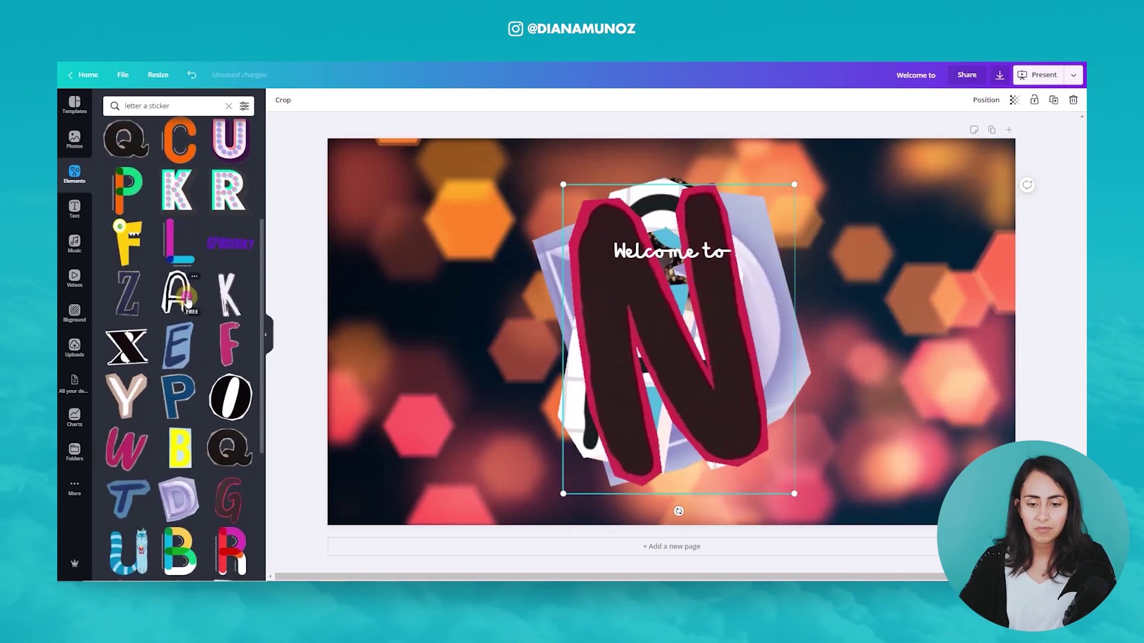
- Add a second A letter sticker and resize it to a small size
left_click(179, 296)
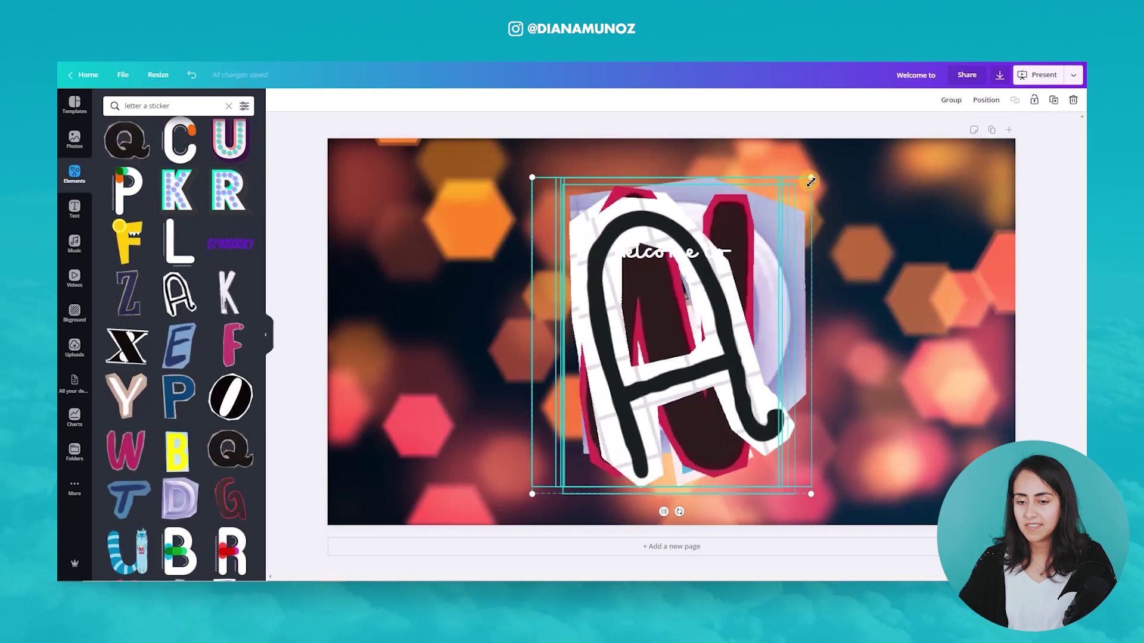
mouse_move(810, 182)
left_mouse_down()
mouse_move(600, 449)
mouse_move(672, 388)
left_mouse_up()
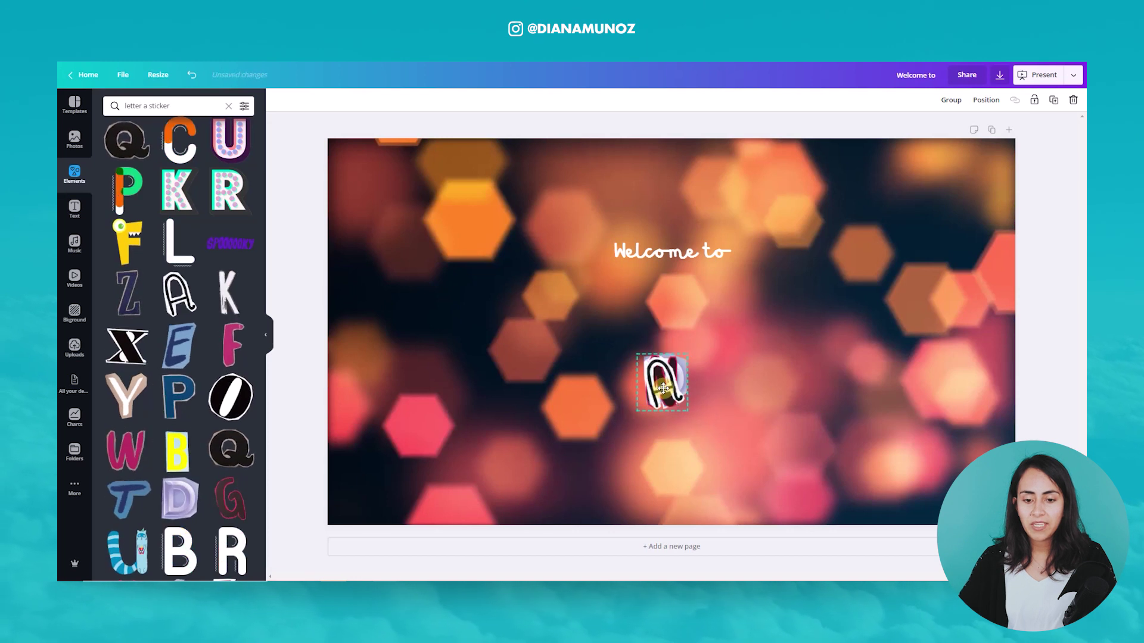
left_click(816, 314)
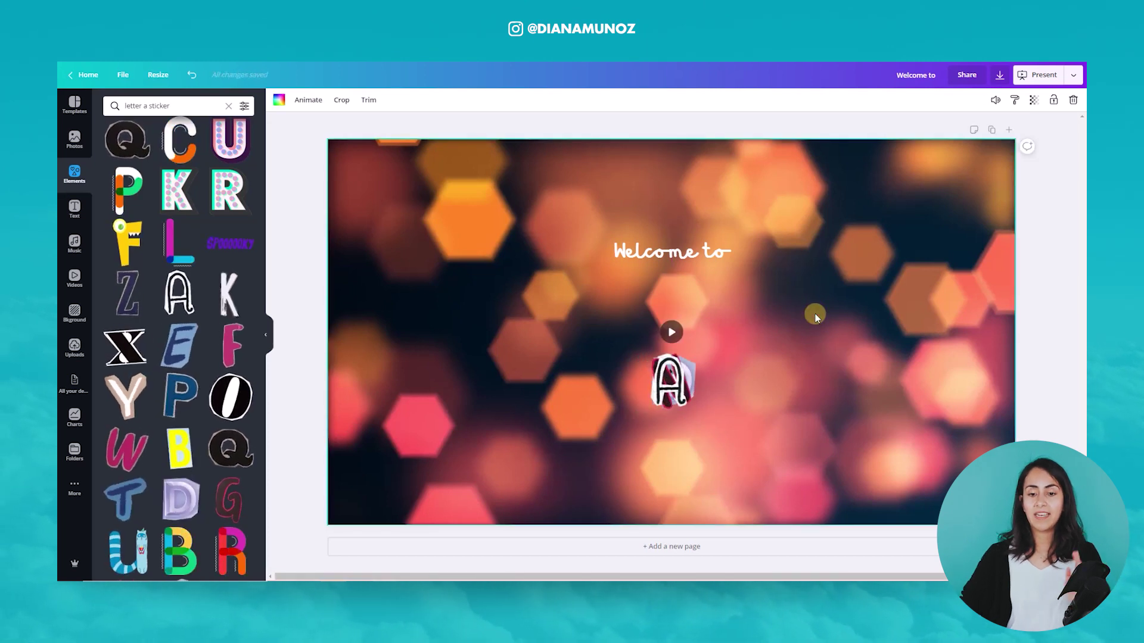
left_click_drag(816, 314, 647, 385)
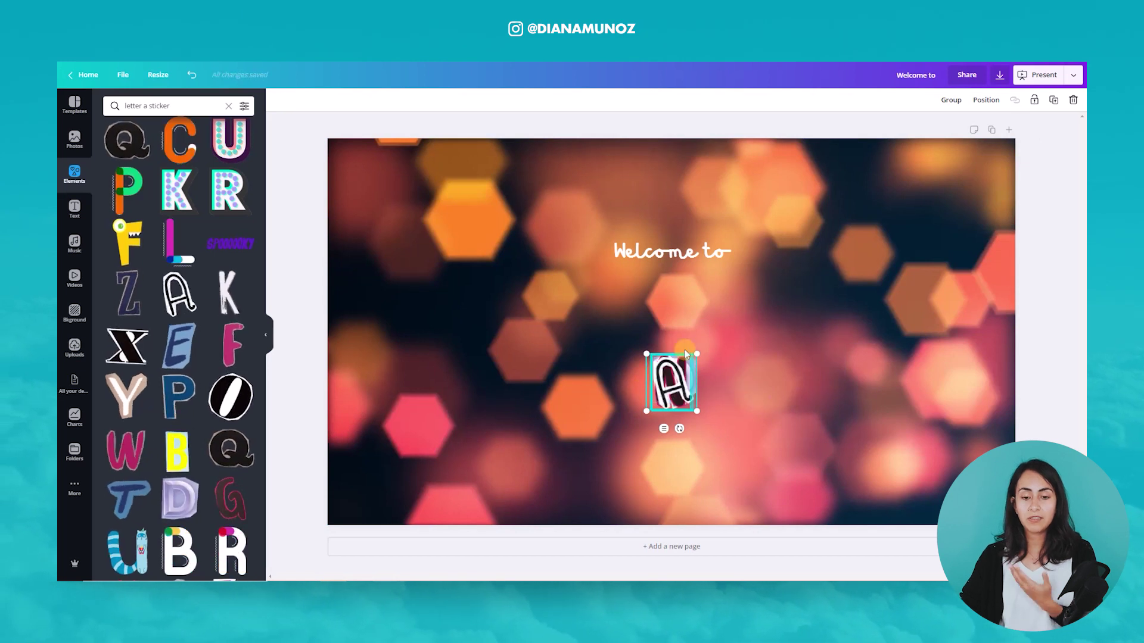
left_click_drag(696, 349, 774, 324)
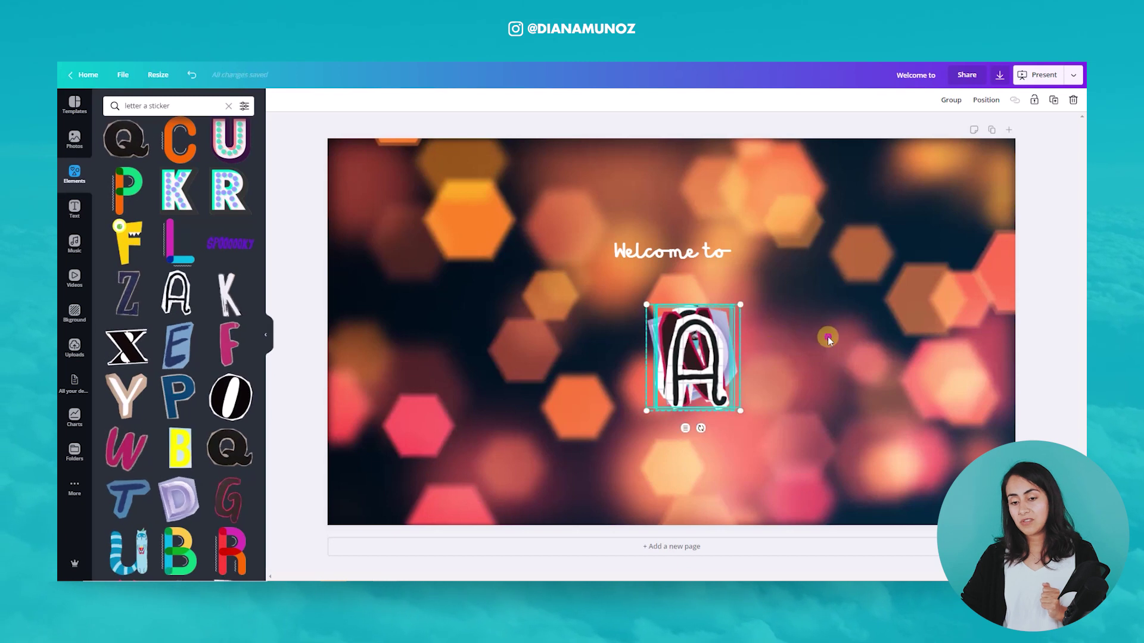
left_click(828, 337)
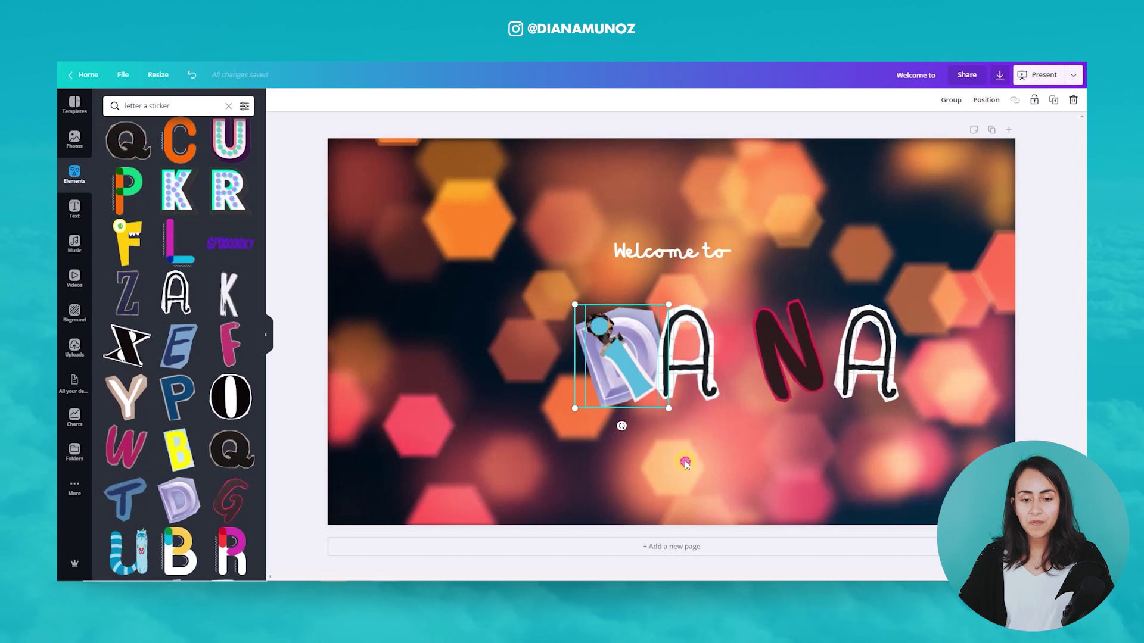
- Move the D, N and second A stickers into a row spelling DIANA
left_click(685, 463)
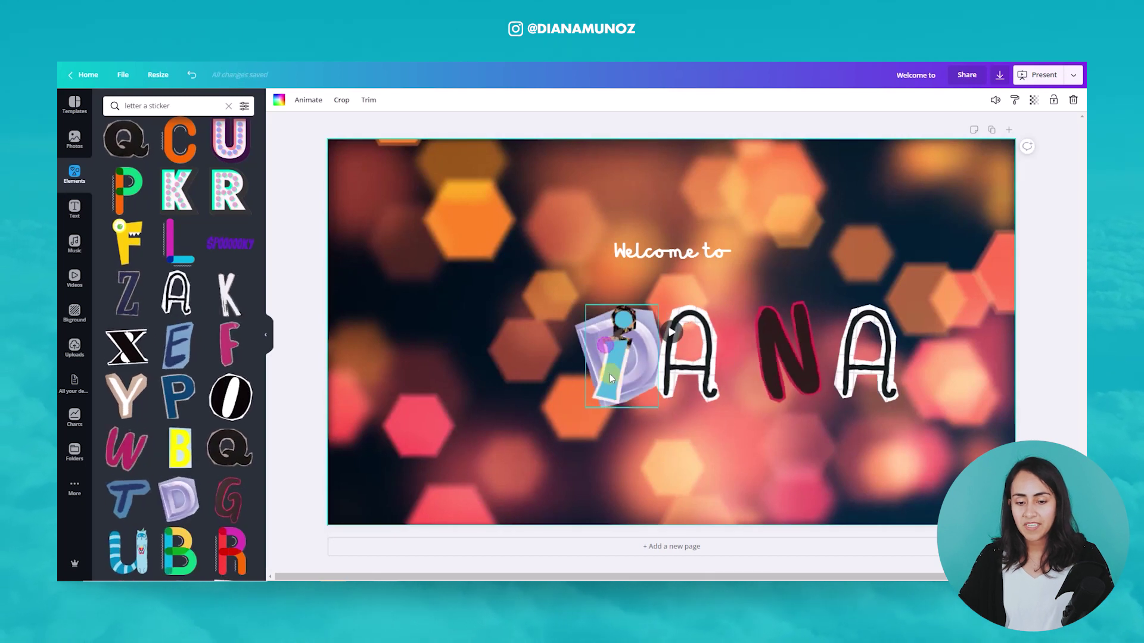
left_click(621, 346)
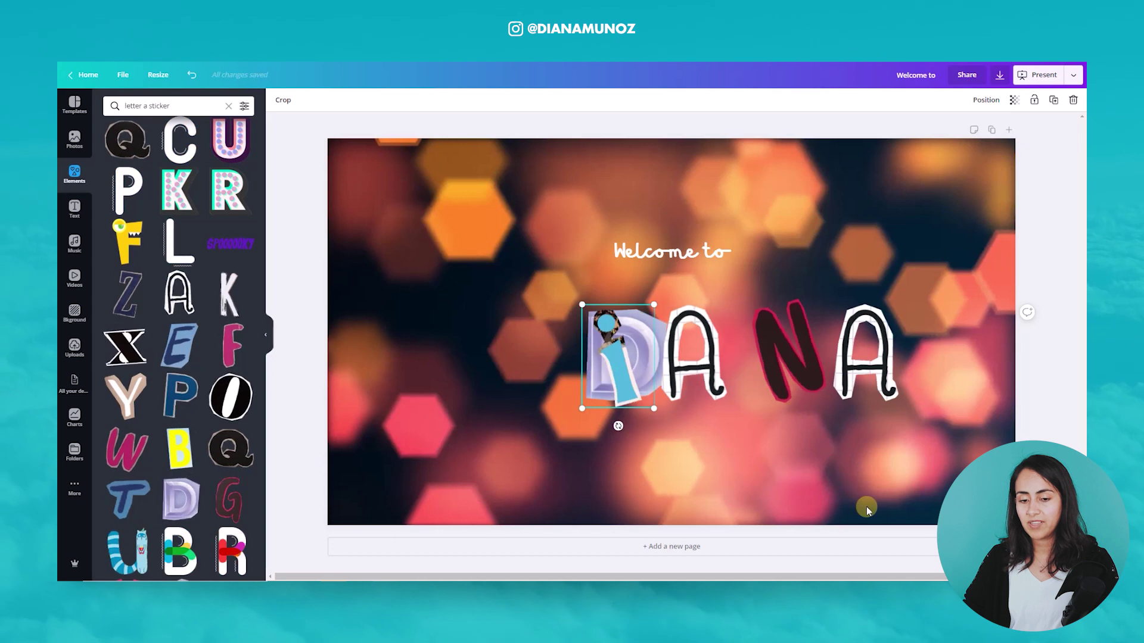
left_click_drag(639, 380, 537, 386)
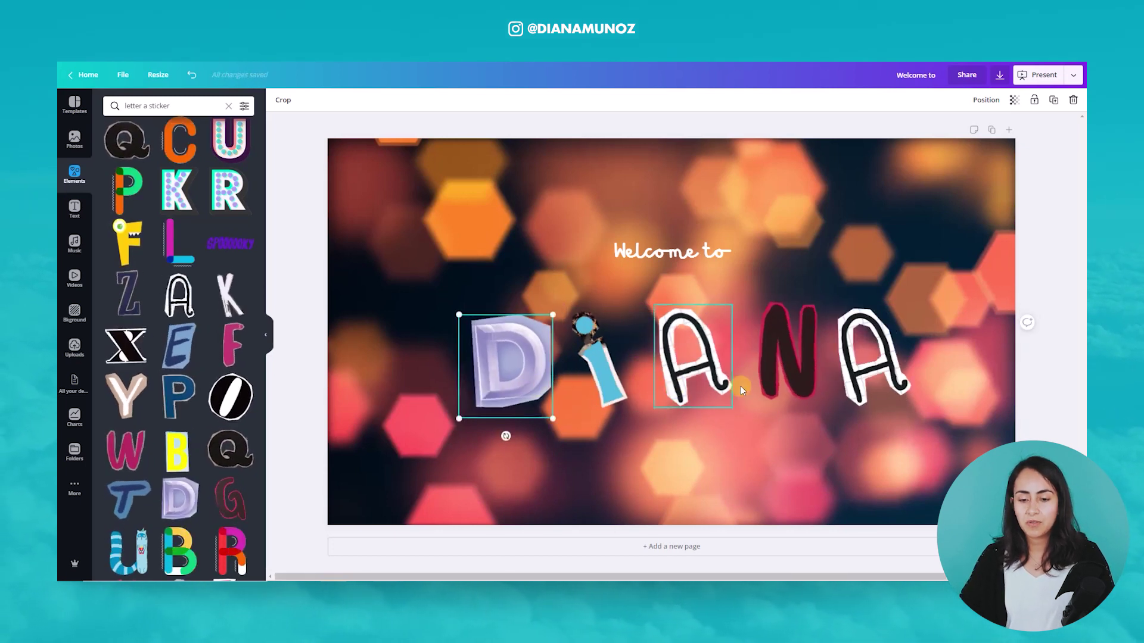
left_click(686, 374)
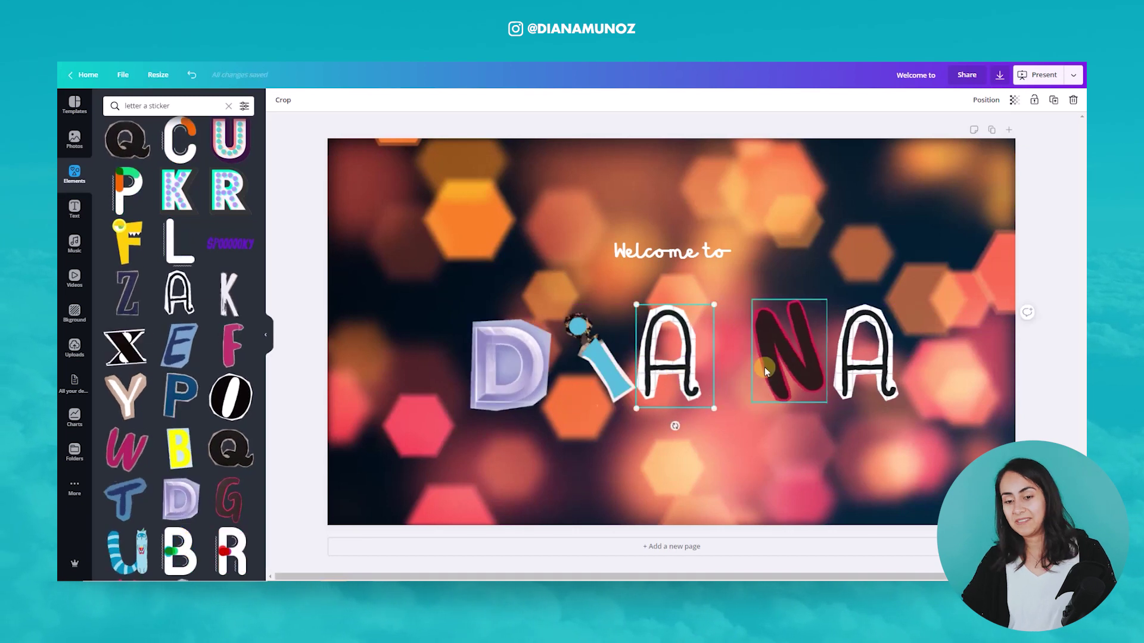
left_click_drag(764, 367, 728, 367)
left_click_drag(858, 374, 817, 376)
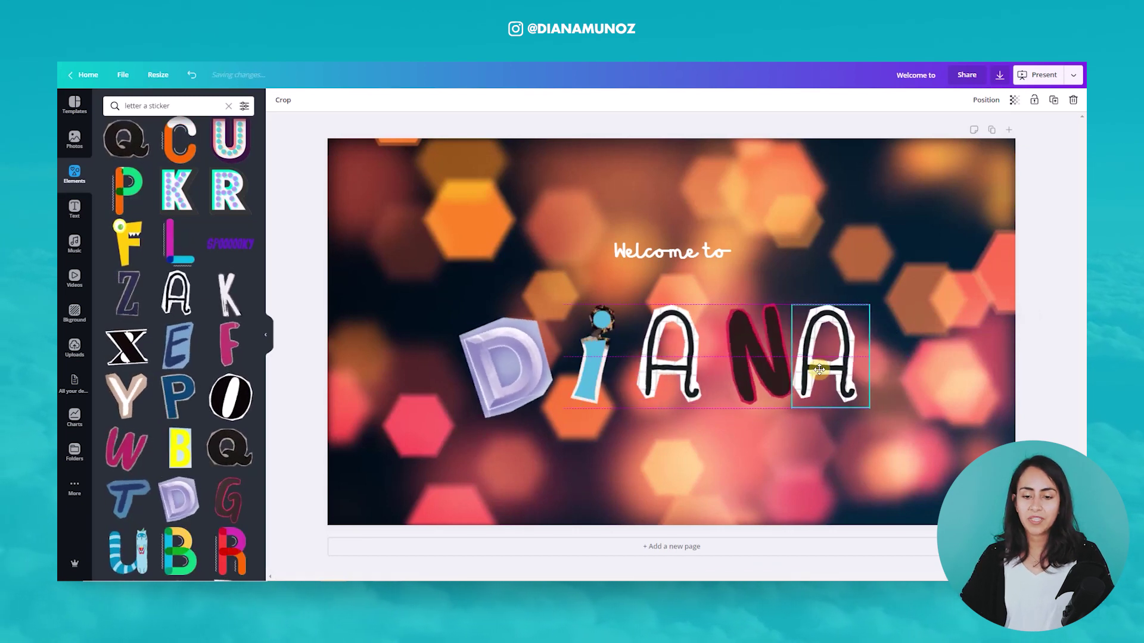
left_click_drag(446, 434, 885, 295)
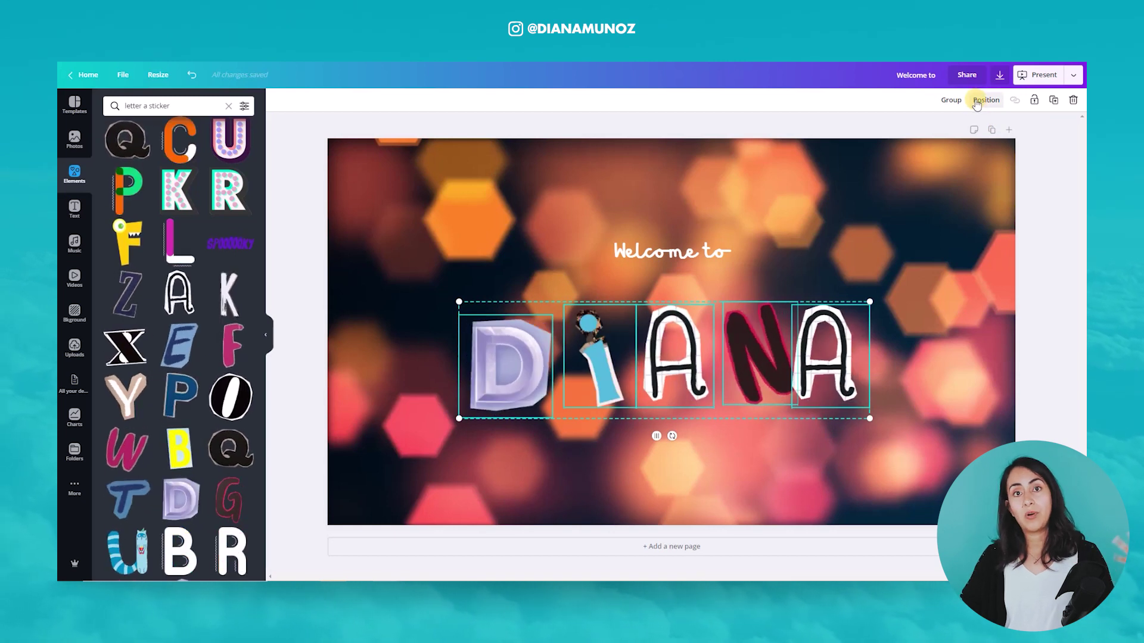
- Tighten the gaps between the final A, N and D, then select all five letters
left_click_drag(846, 376, 841, 376)
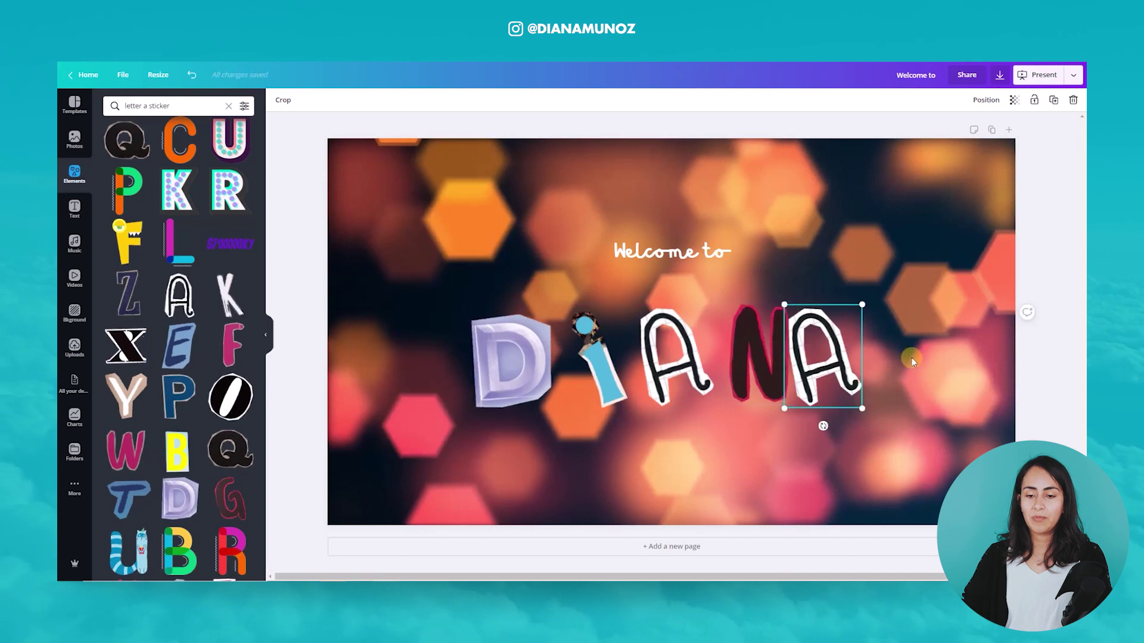
left_click_drag(755, 370, 730, 368)
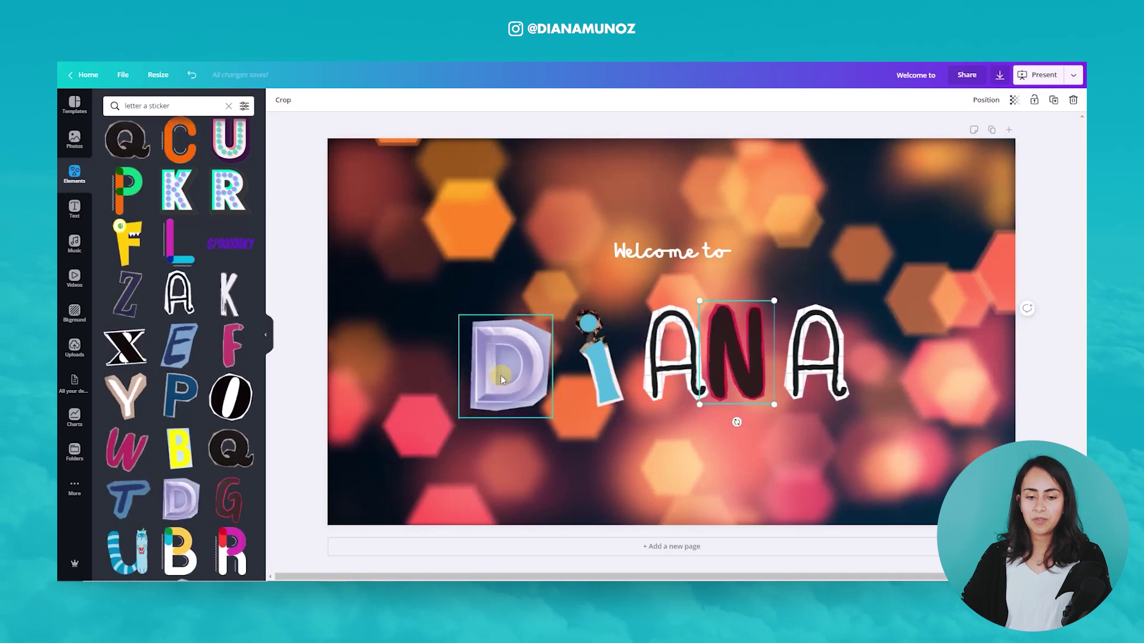
left_click_drag(508, 362, 529, 362)
left_click_drag(939, 340, 486, 375)
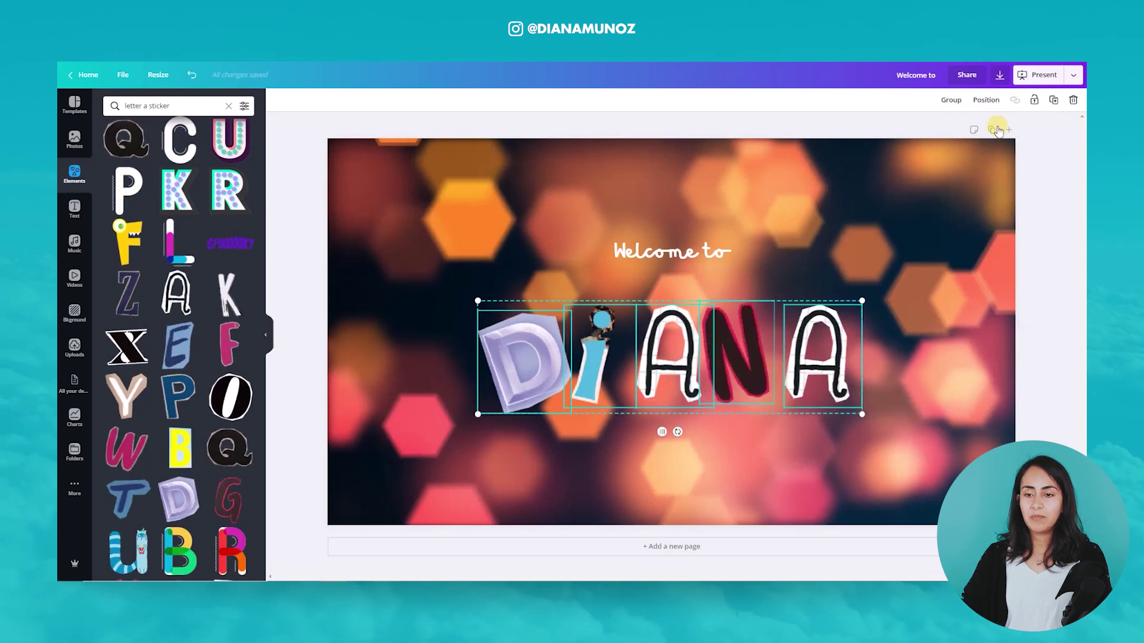
- Space the DIANA letters evenly, middle-align them, and nudge the group up
left_click(985, 101)
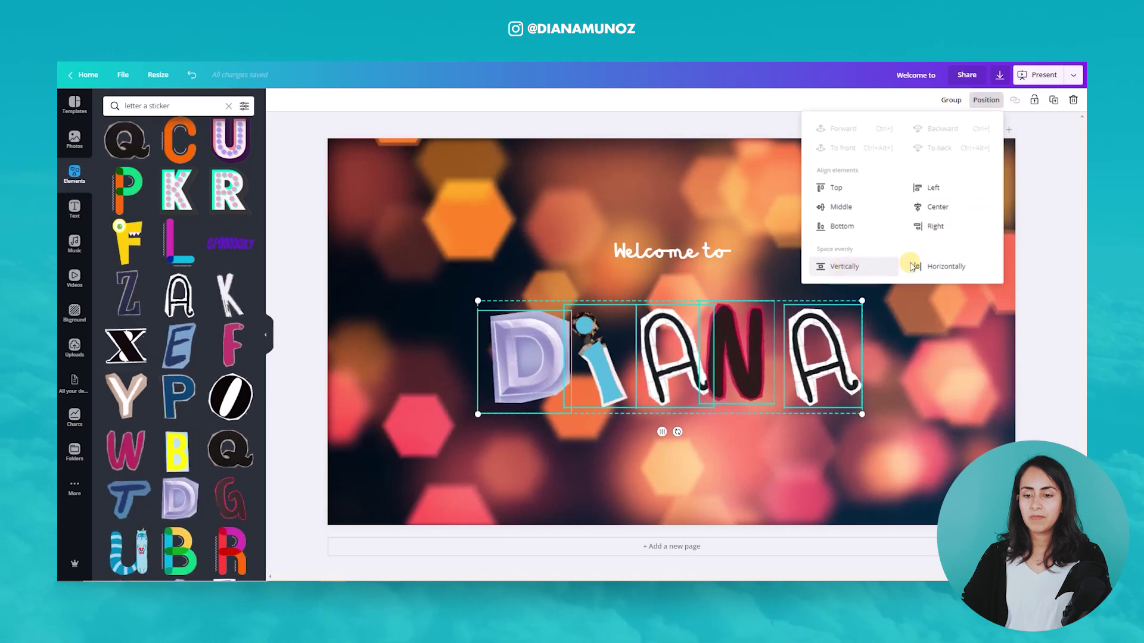
left_click(943, 265)
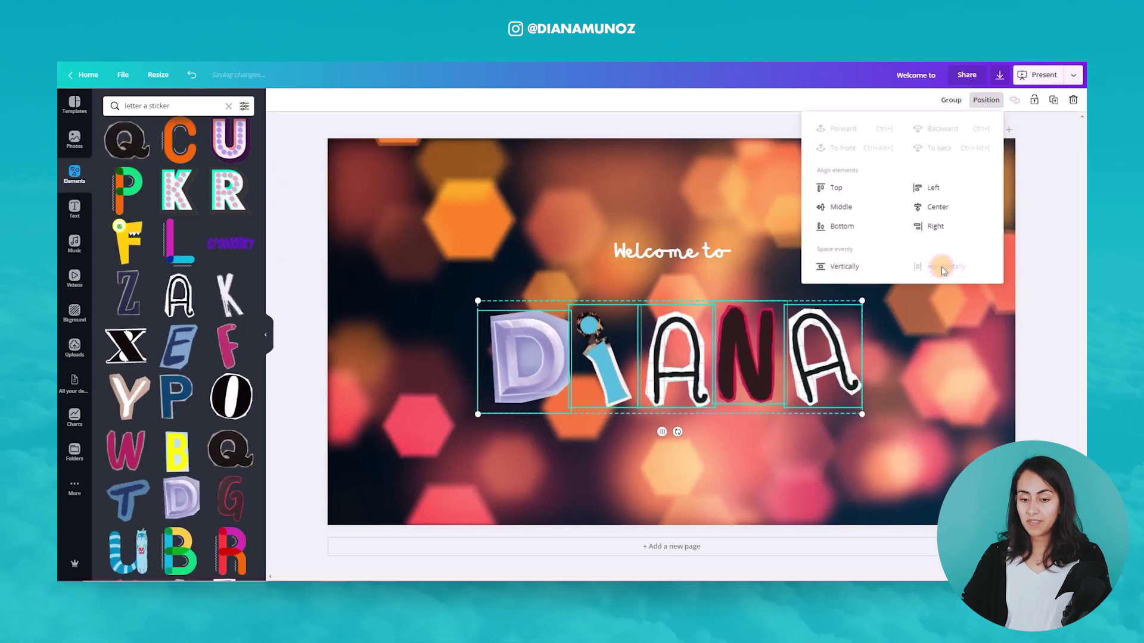
left_click(841, 208)
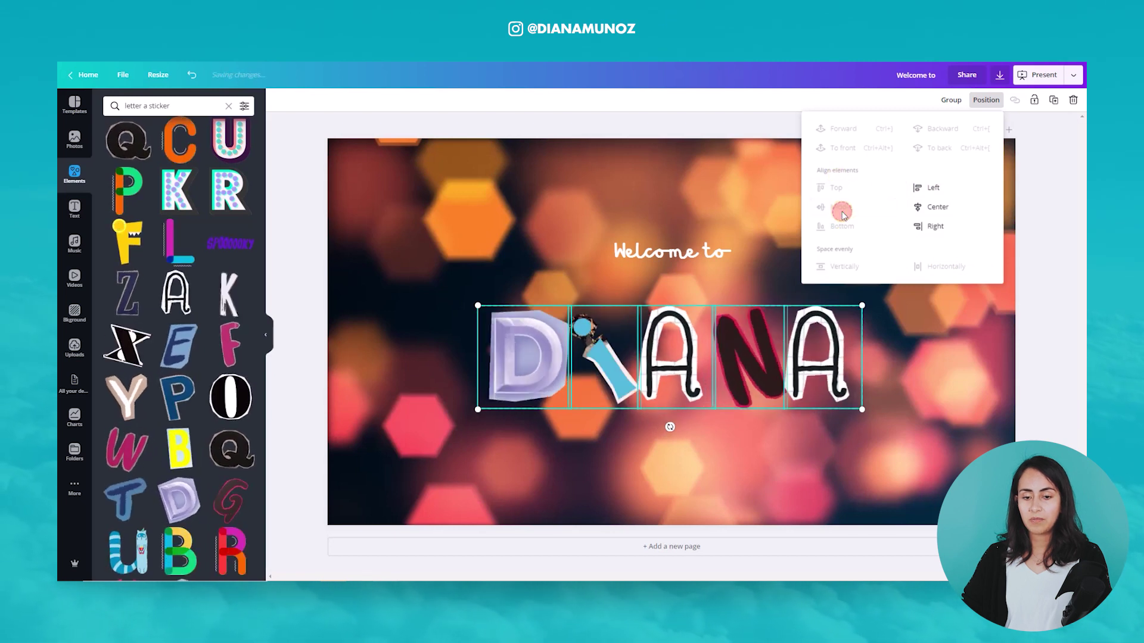
left_click(909, 416)
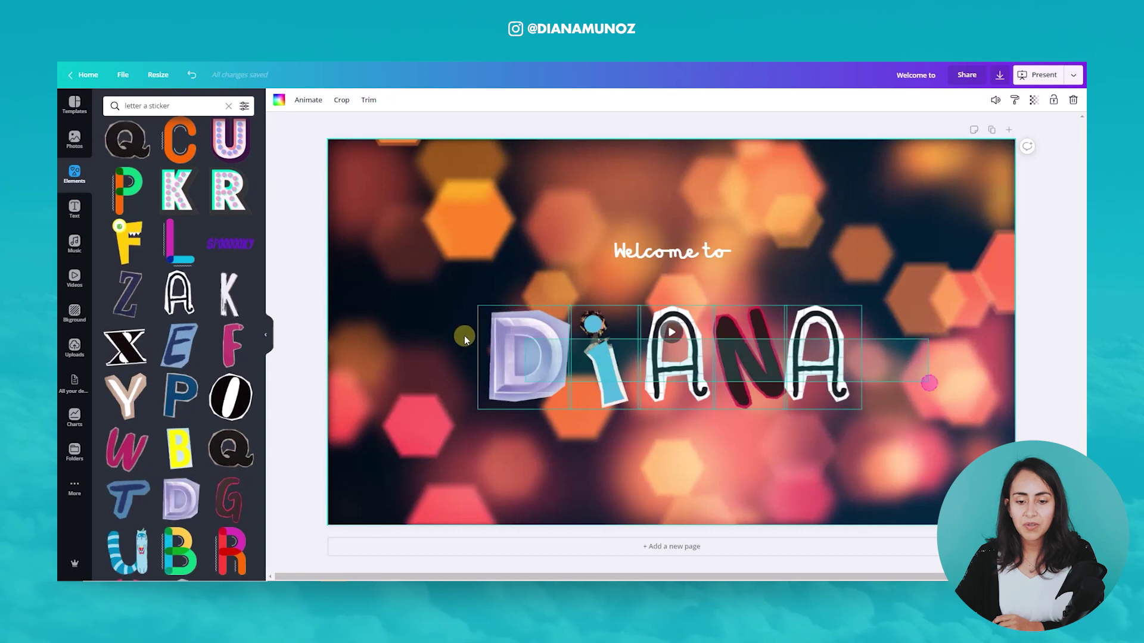
left_click_drag(943, 362, 468, 332)
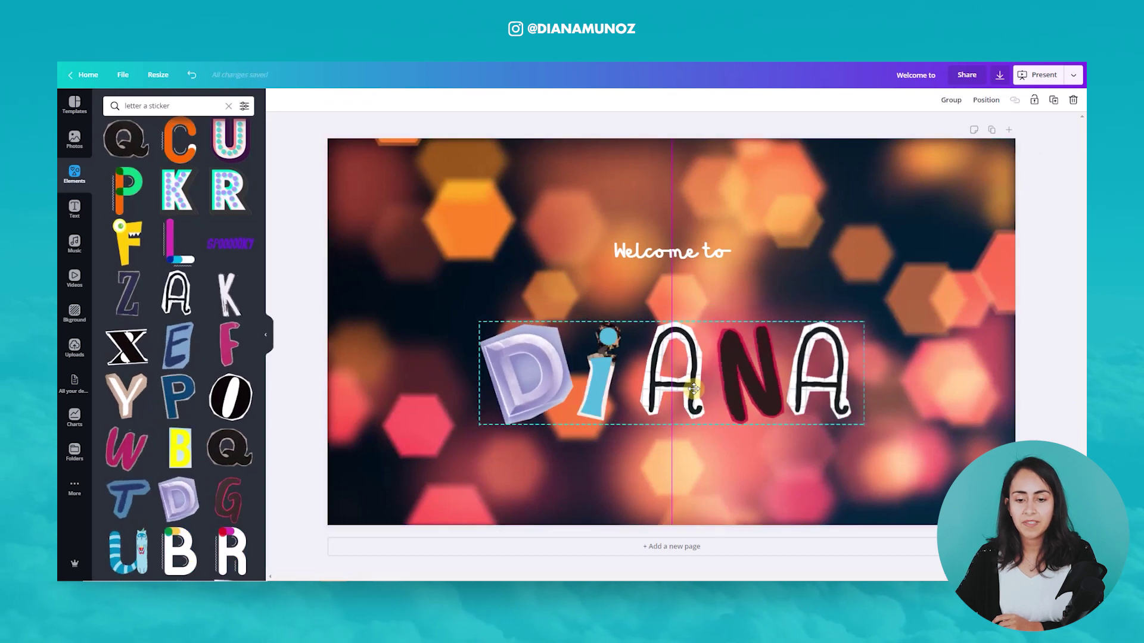
mouse_move(693, 380)
left_mouse_down()
mouse_move(694, 362)
mouse_move(693, 375)
left_mouse_up()
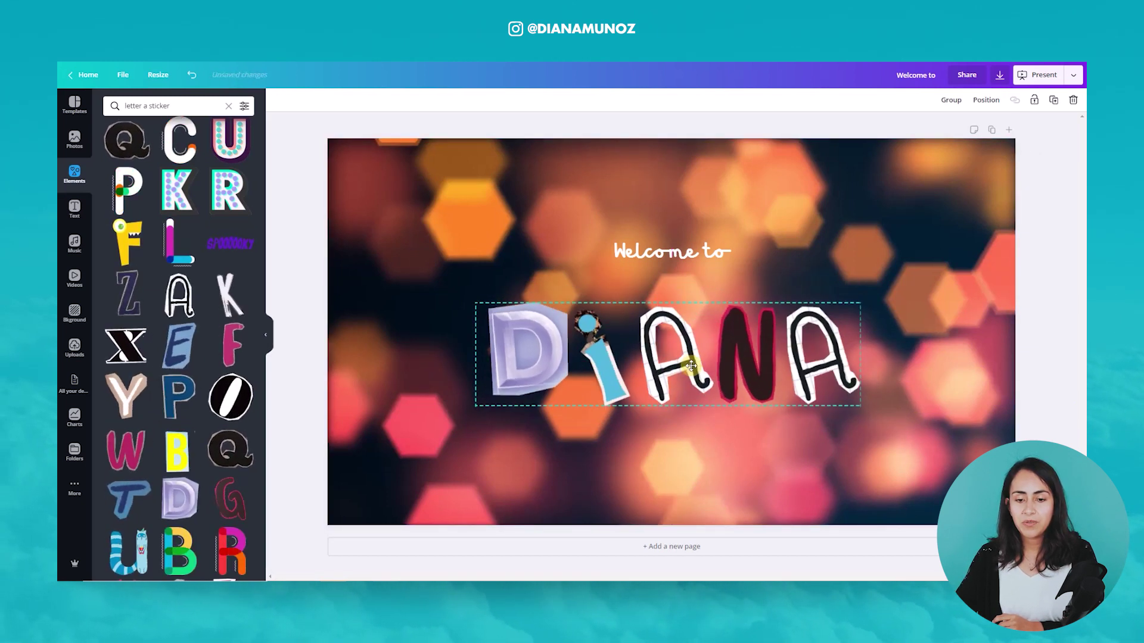
scroll(163, 386, "down", 5)
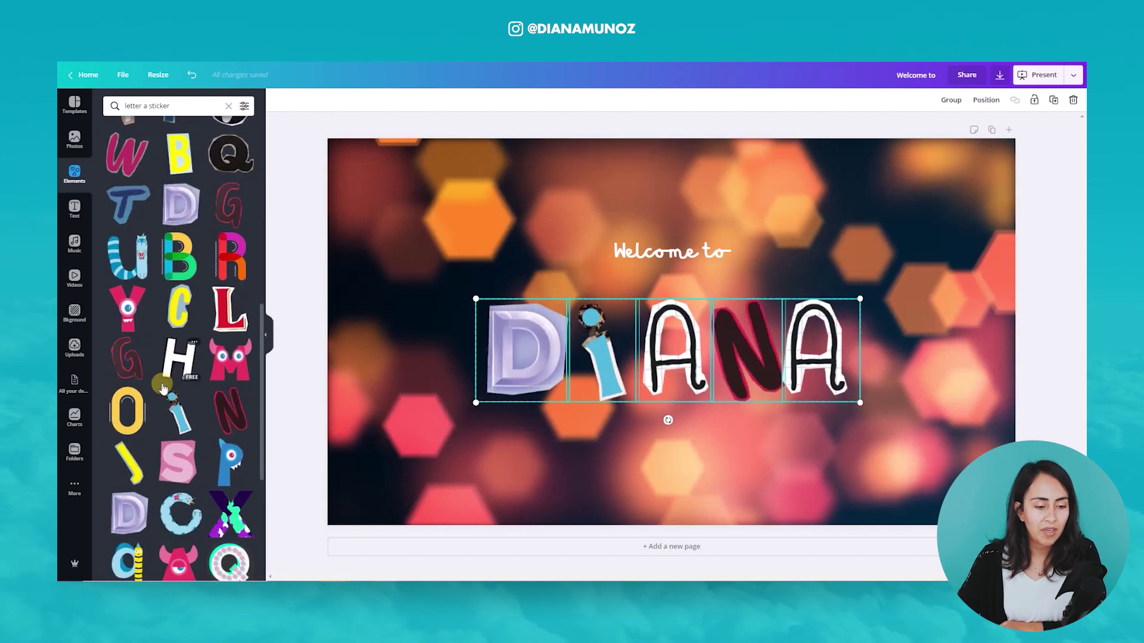
scroll(163, 386, "down", 1)
scroll(164, 386, "down", 3)
scroll(163, 386, "up", 3)
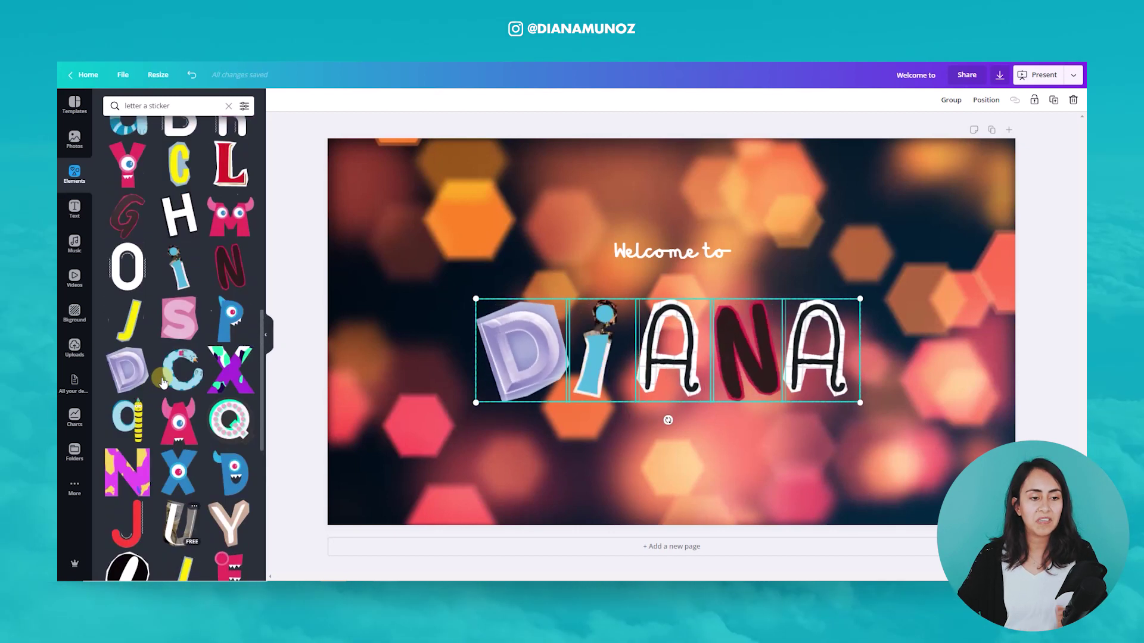
scroll(163, 386, "up", 5)
scroll(164, 384, "up", 3)
scroll(164, 383, "up", 1)
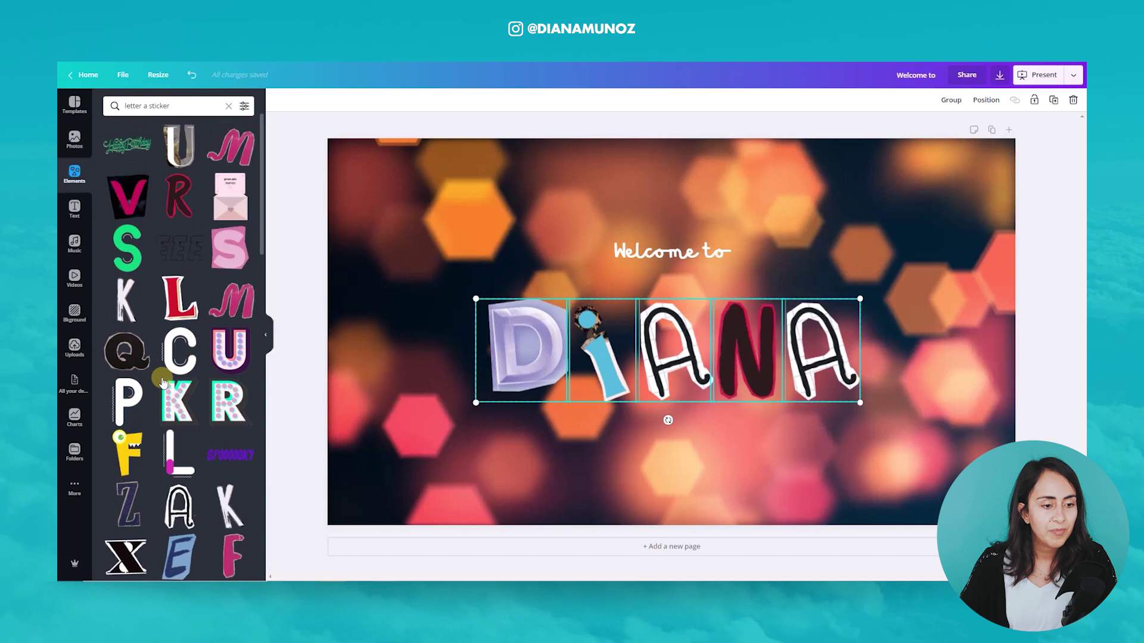
scroll(224, 365, "down", 5)
- Duplicate 'Welcome to' into a small 's after DIANA and 'channel' below it
left_click_drag(672, 252, 903, 386)
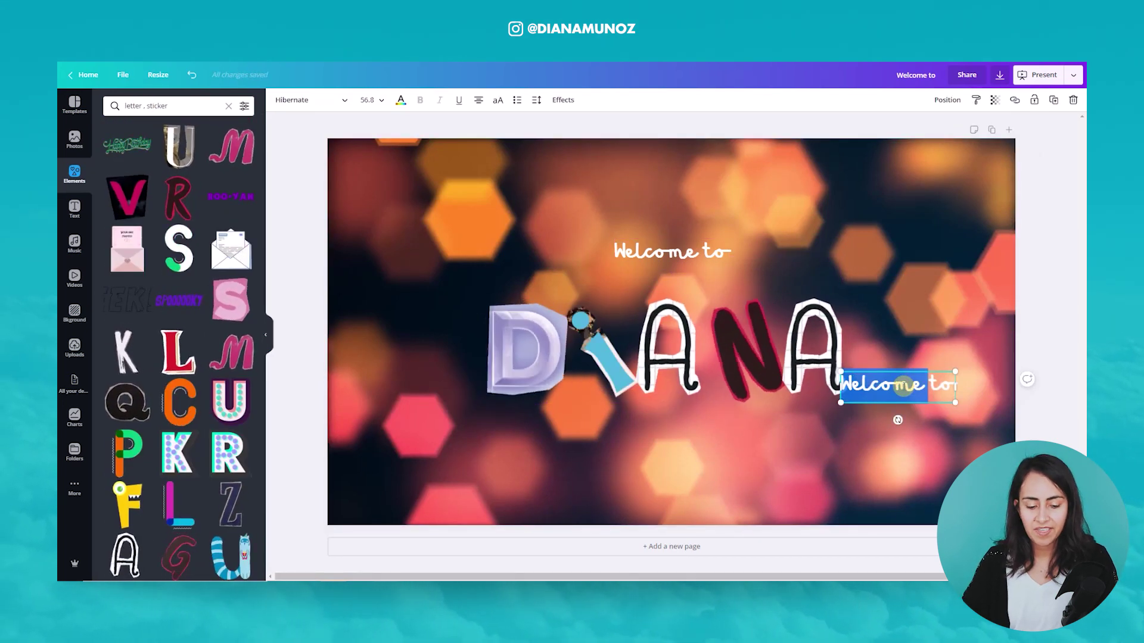
type("'s")
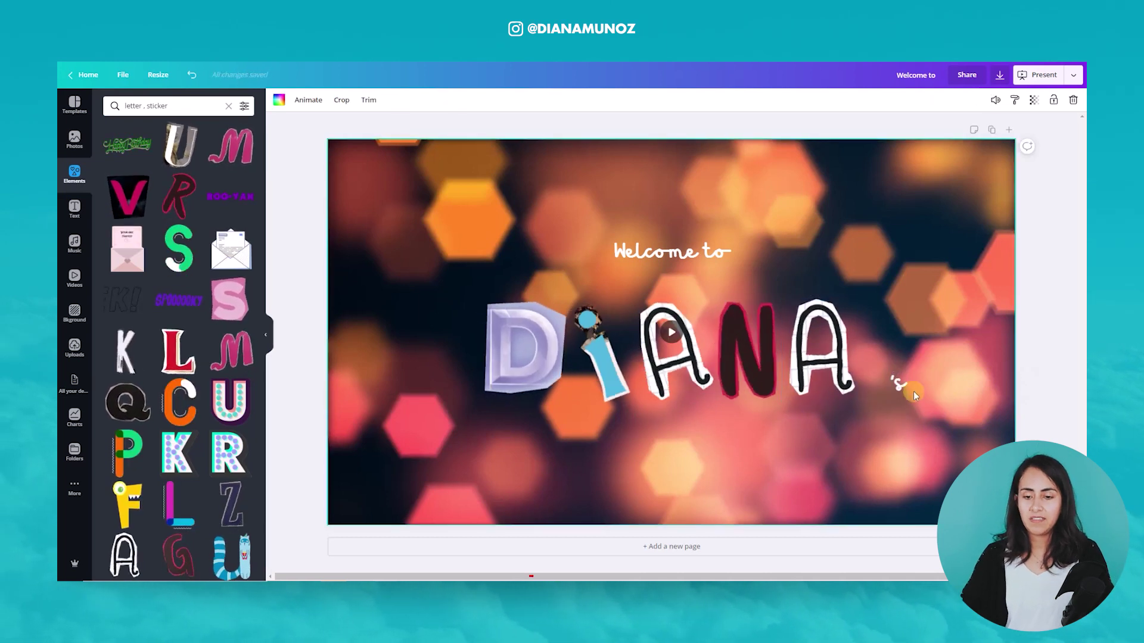
left_click_drag(901, 388, 888, 386)
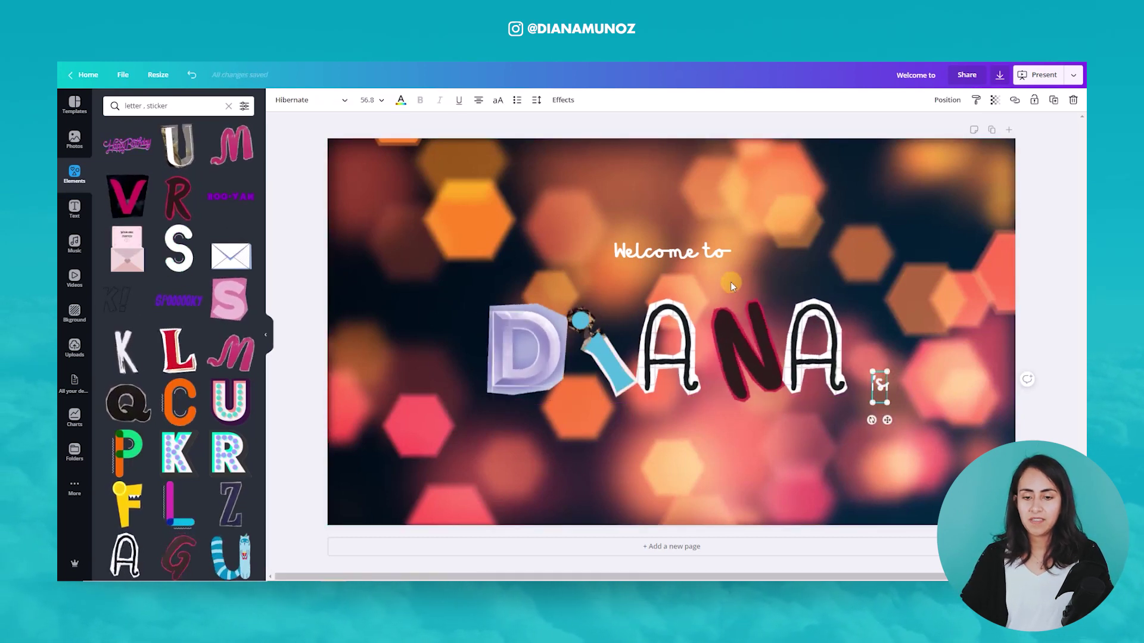
left_click_drag(707, 254, 706, 509)
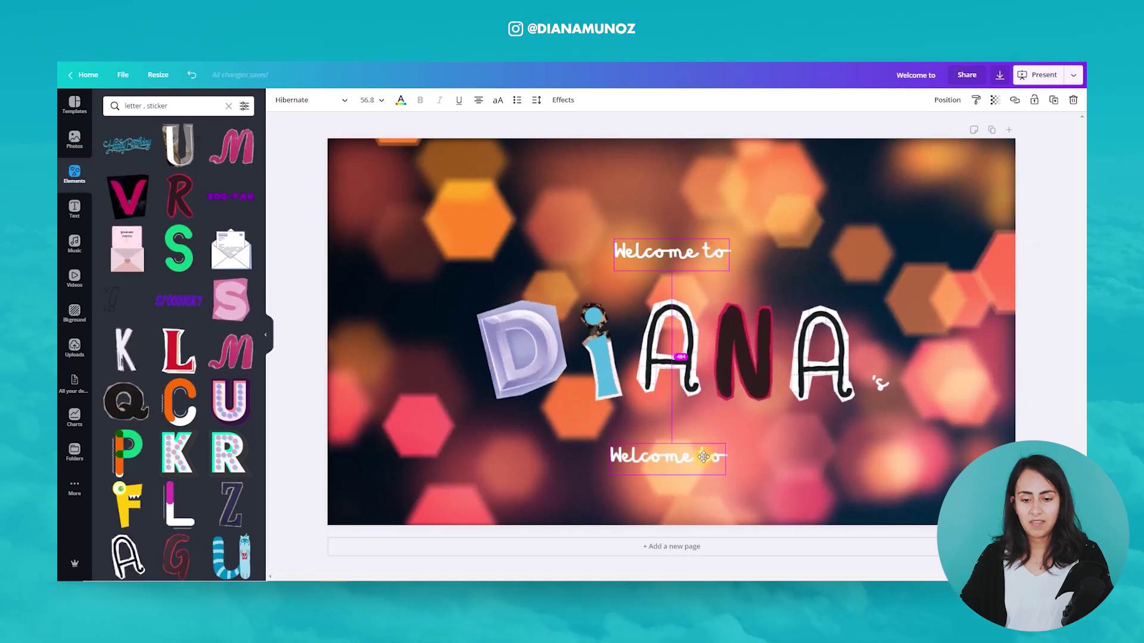
double_click(702, 457)
type("channel")
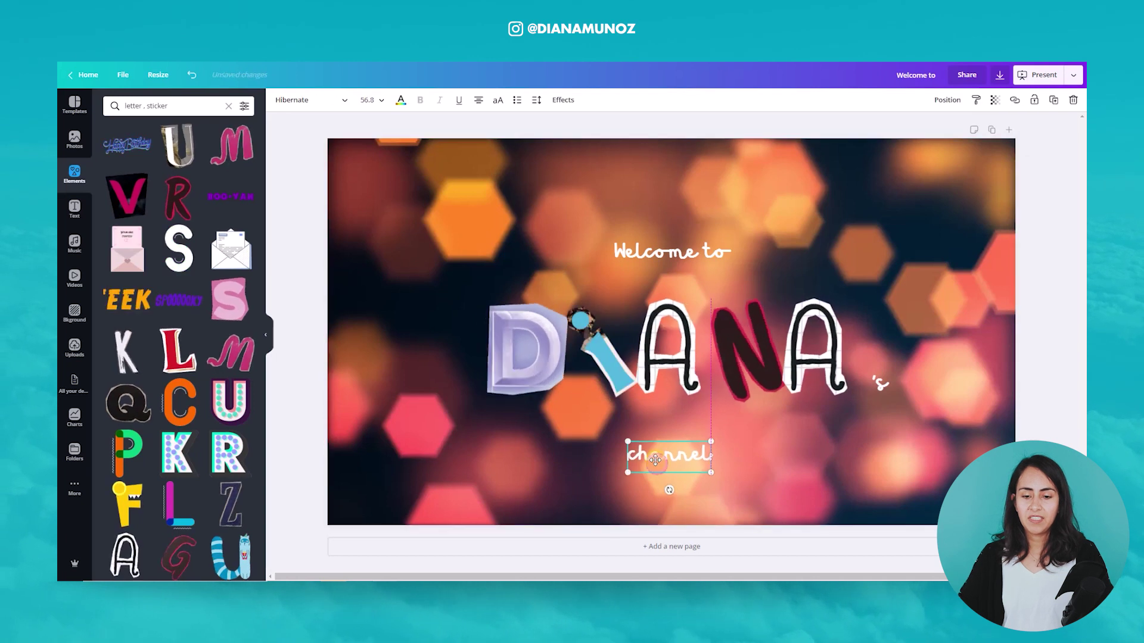
left_click_drag(686, 461, 655, 457)
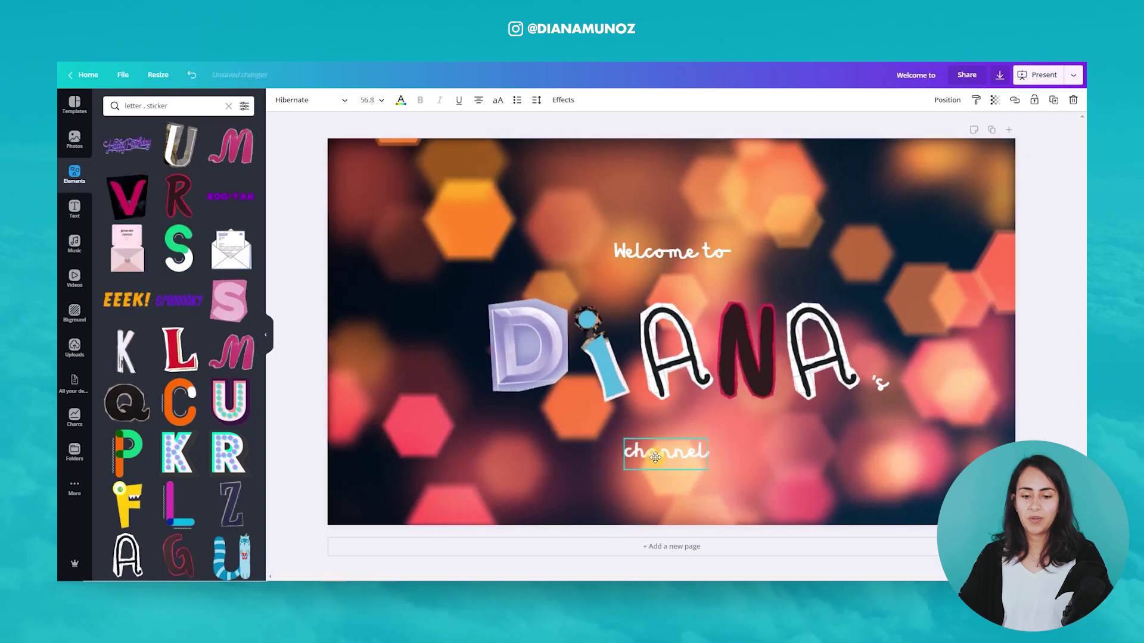
left_click(851, 471)
- Apply the Fade animation style to the slide with nothing selected
left_click(265, 335)
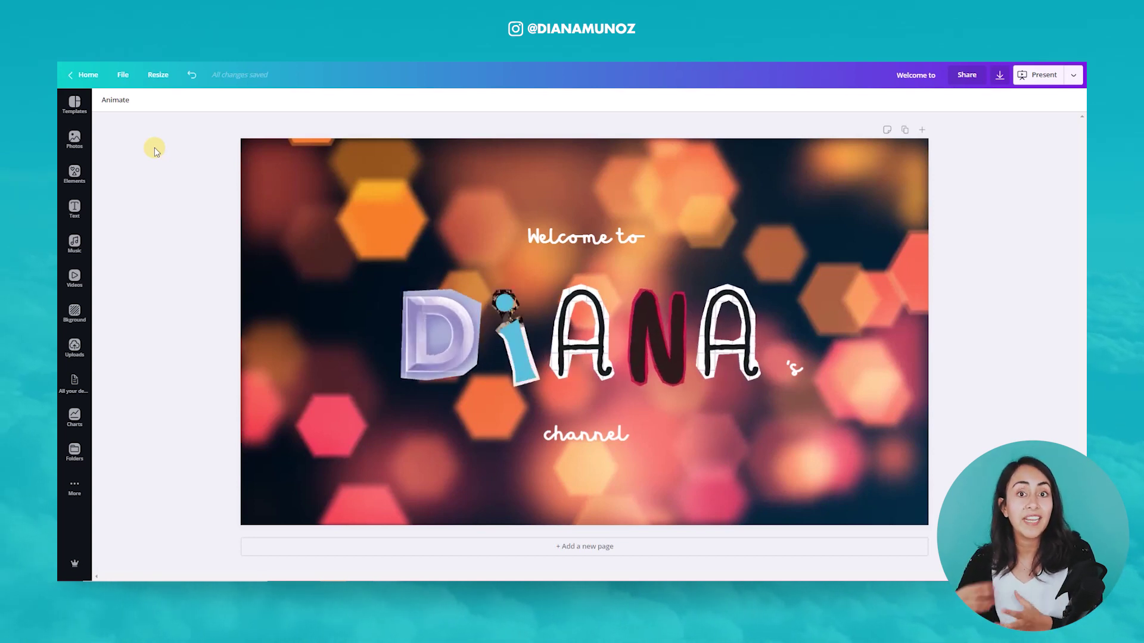
left_click(115, 100)
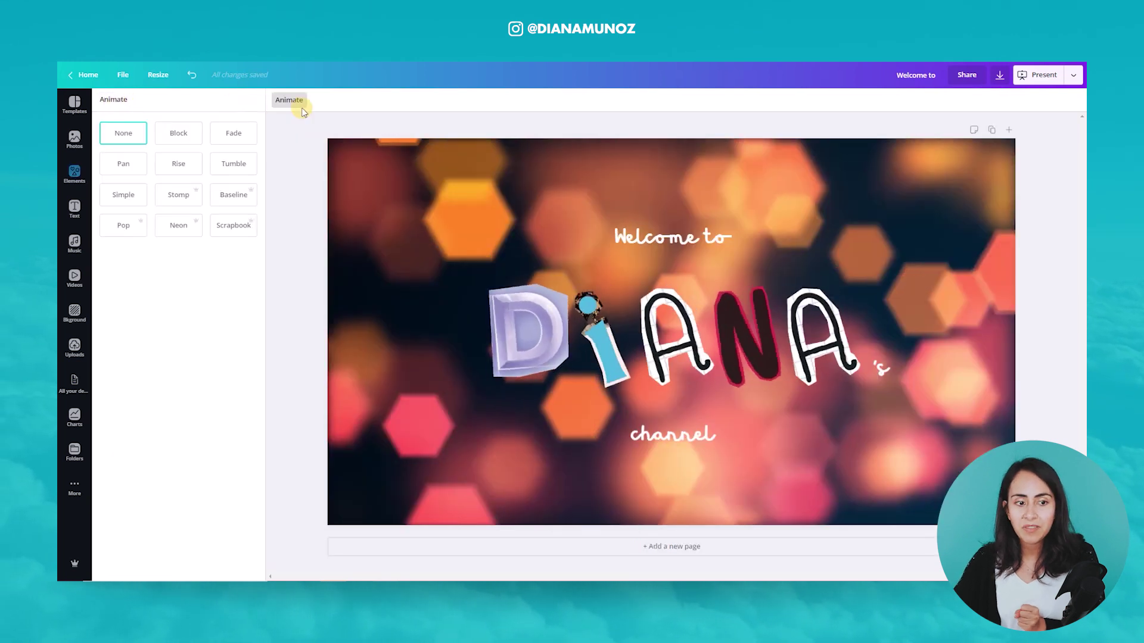
left_click(234, 137)
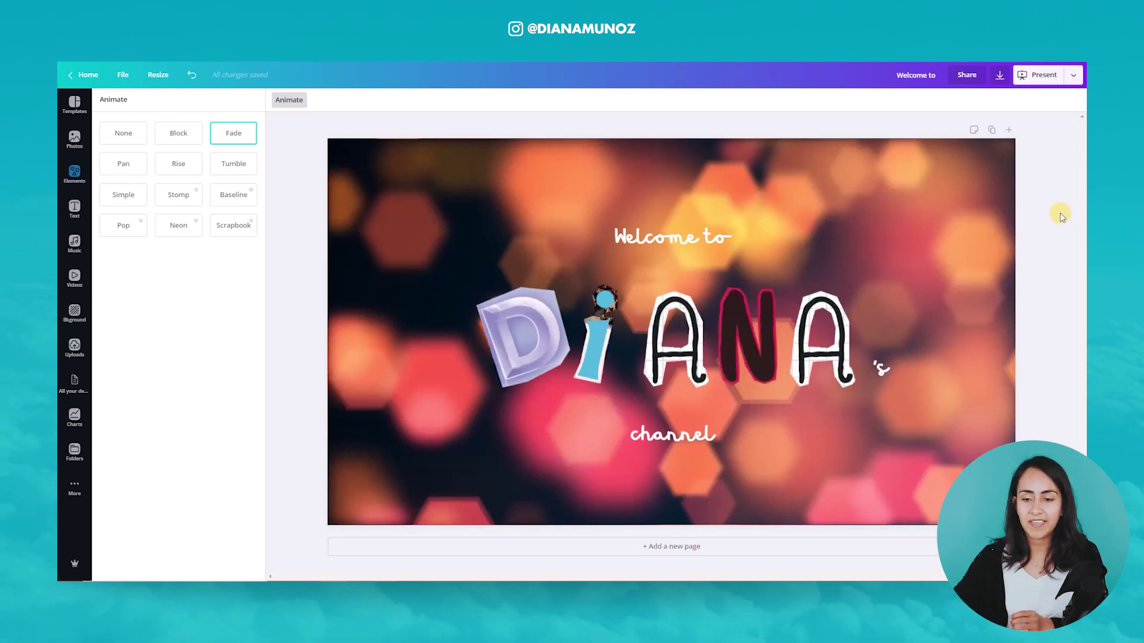
left_click(304, 184)
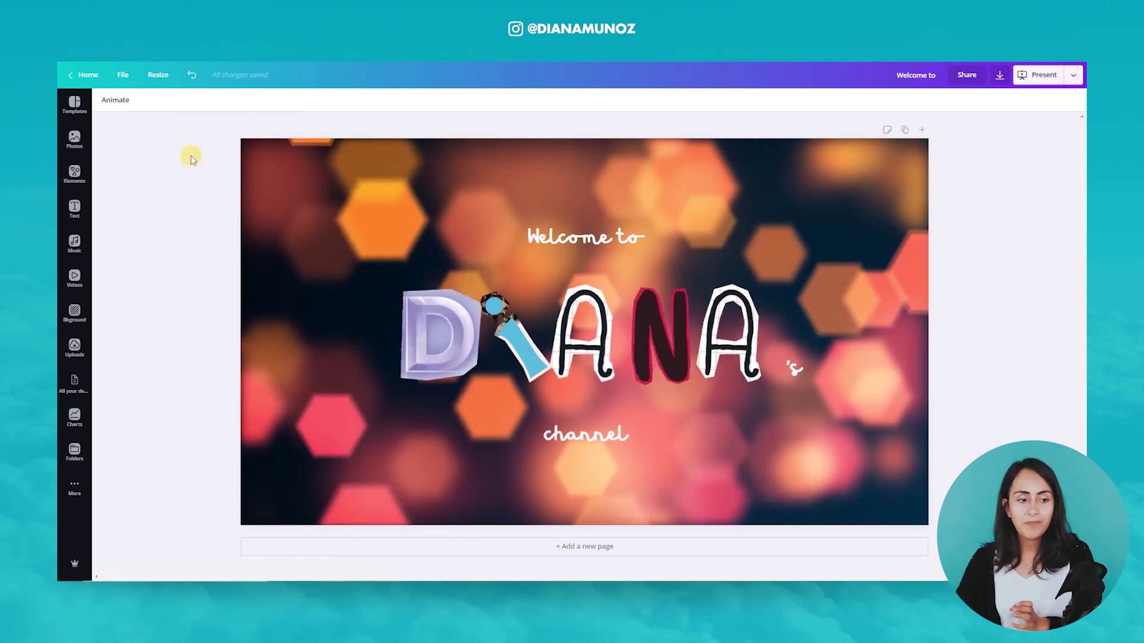
- Add the Last Day Of Summer music track and cut the bokeh clip to about 5 seconds
left_click(76, 249)
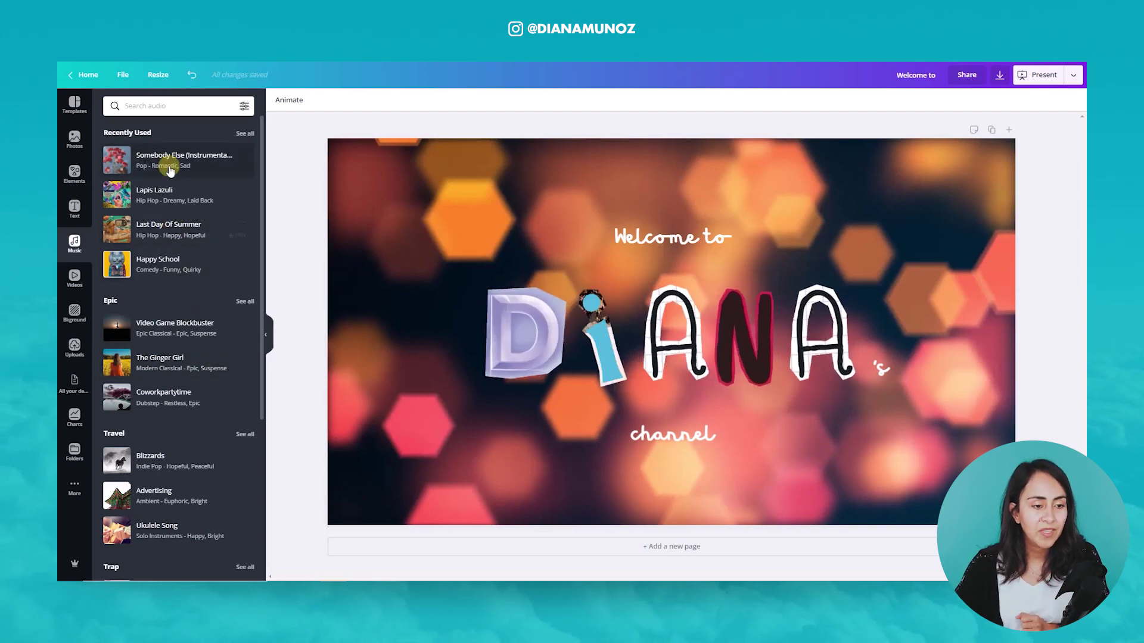
left_click(193, 254)
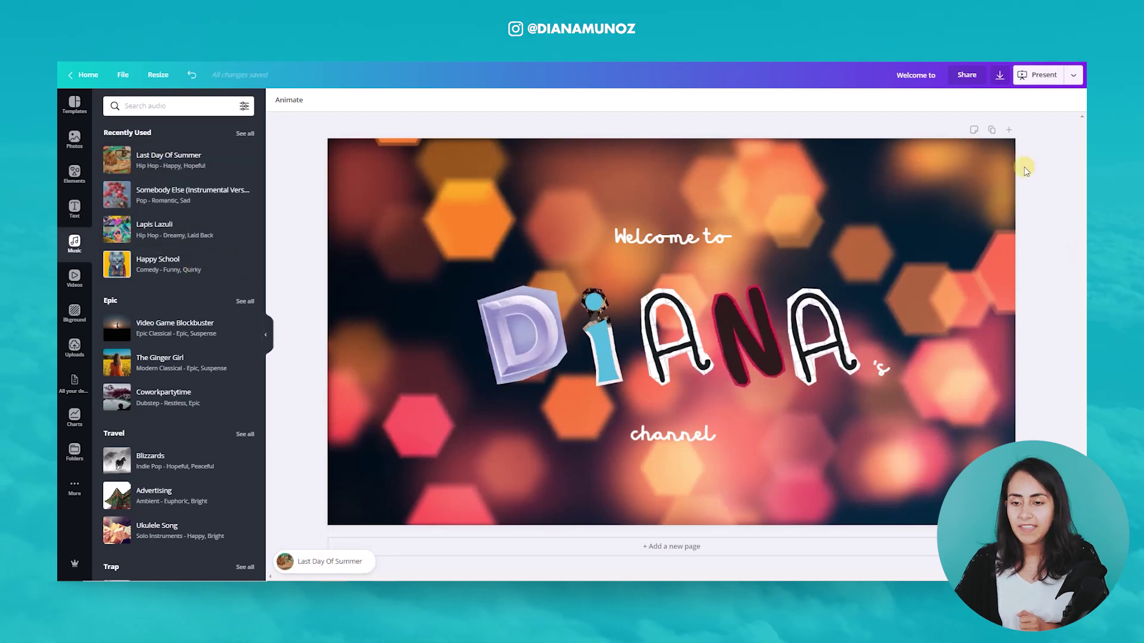
left_click(935, 152)
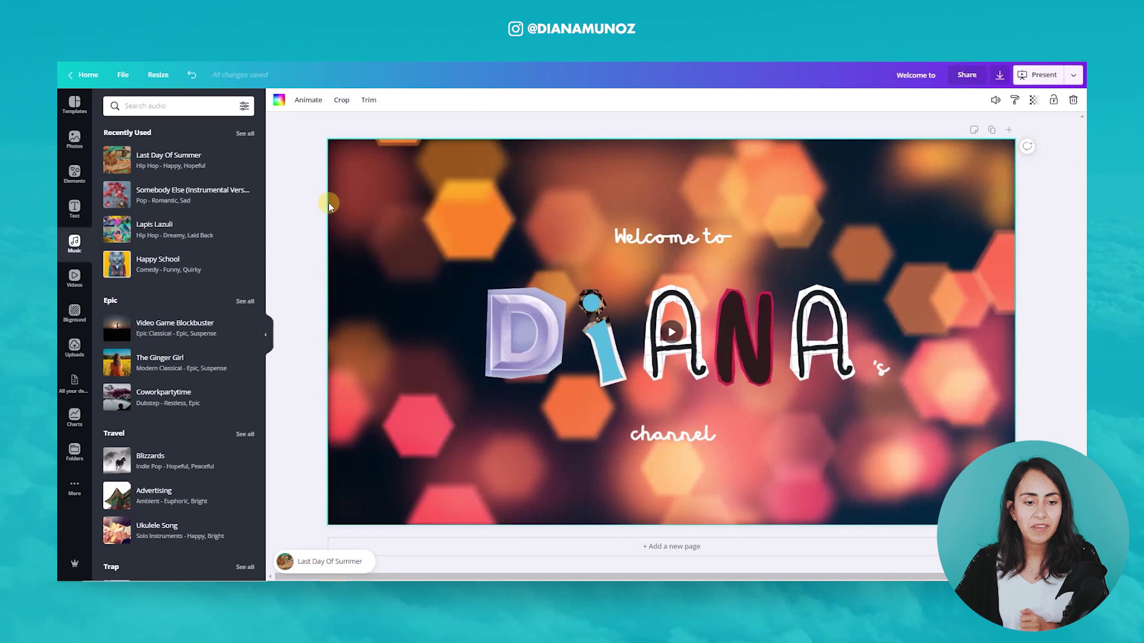
left_click(371, 100)
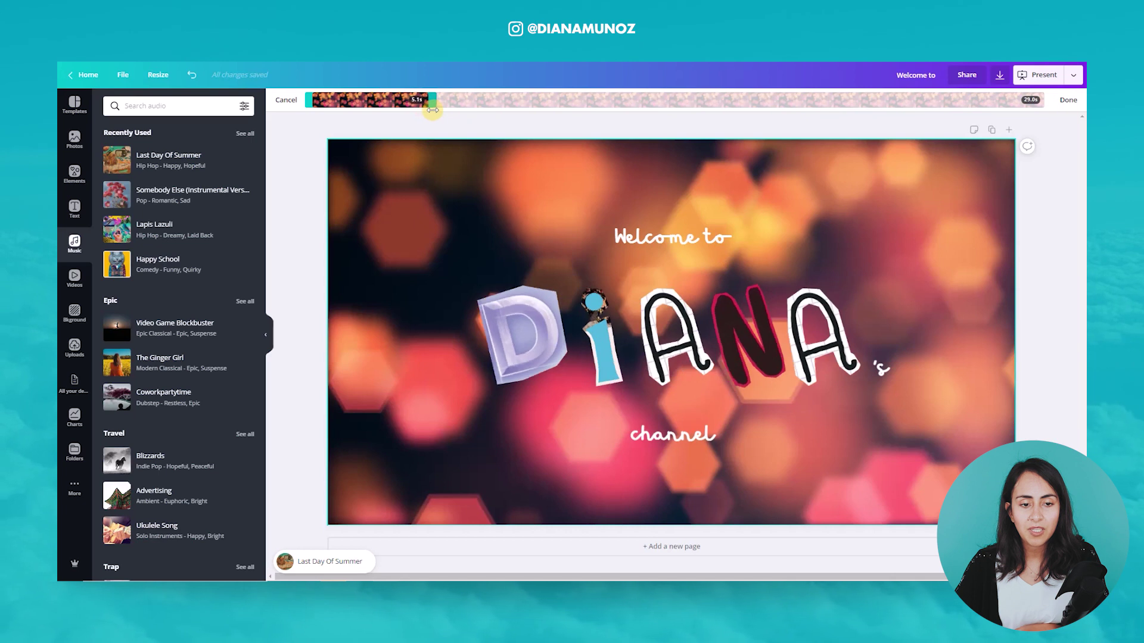
left_click(822, 115)
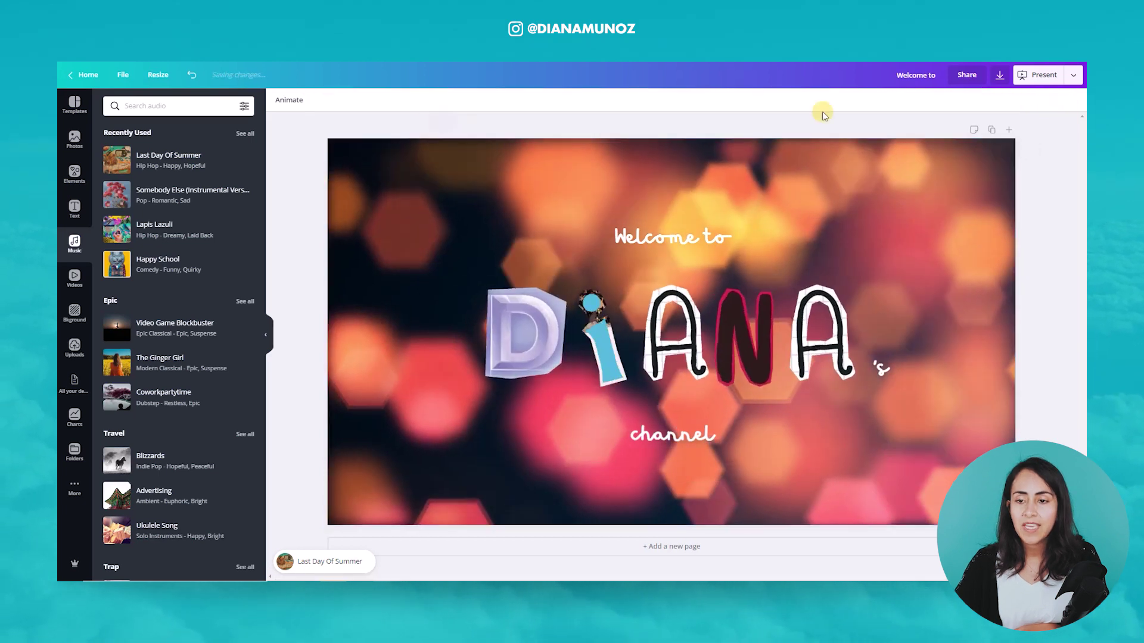
- Download the design as a Video file, connecting YouTube for music copyright clearance
left_click(1003, 82)
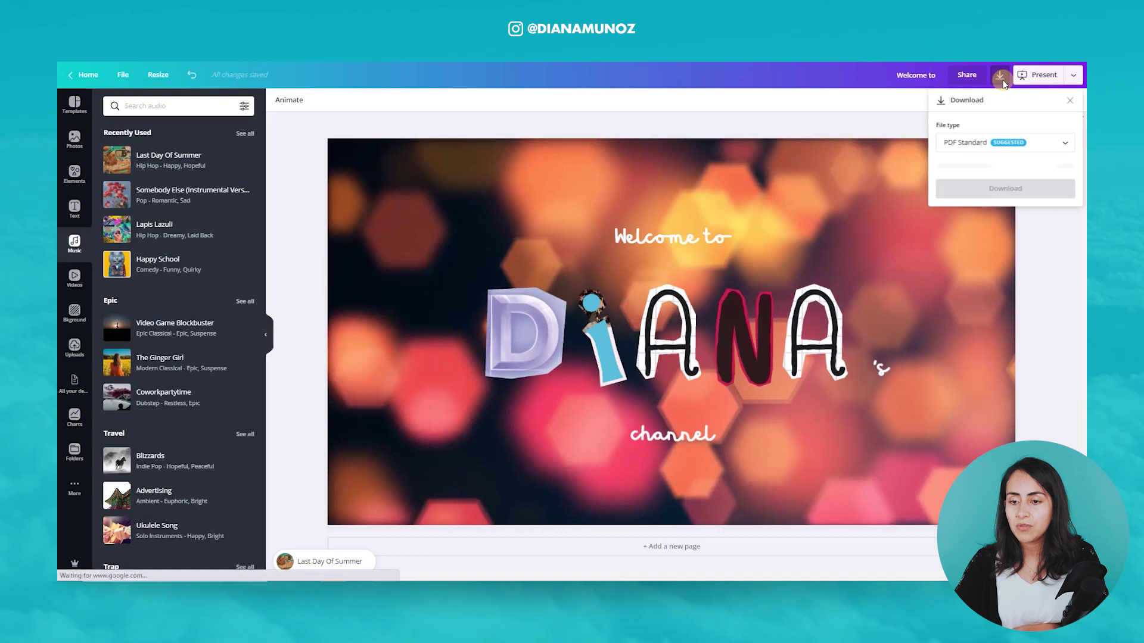
left_click(979, 150)
left_click(978, 206)
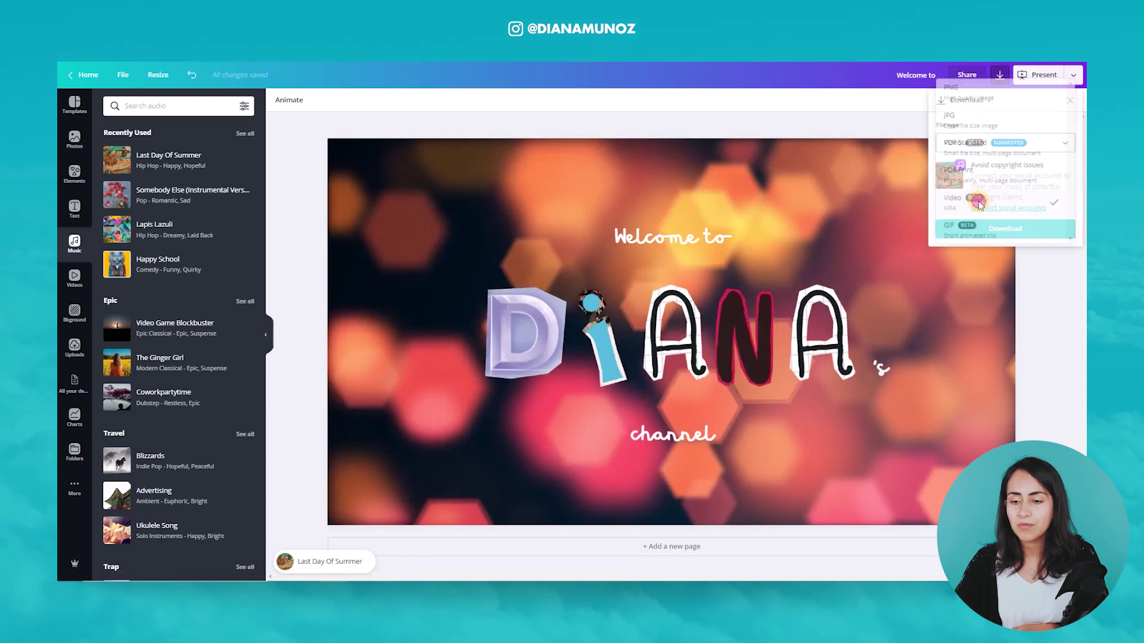
left_click(958, 143)
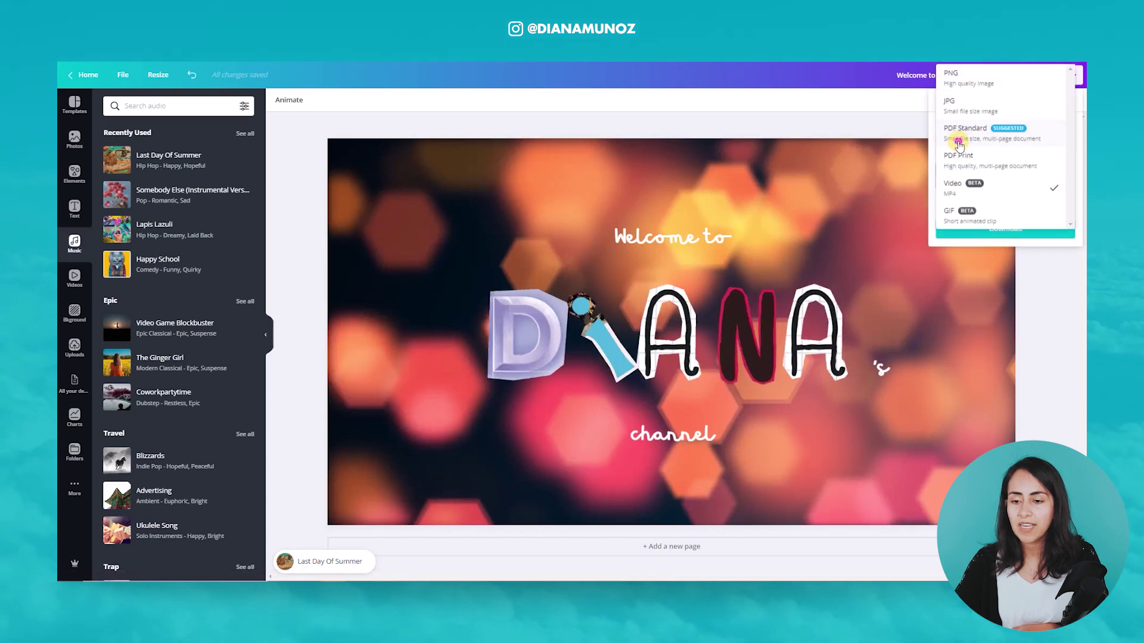
left_click(959, 193)
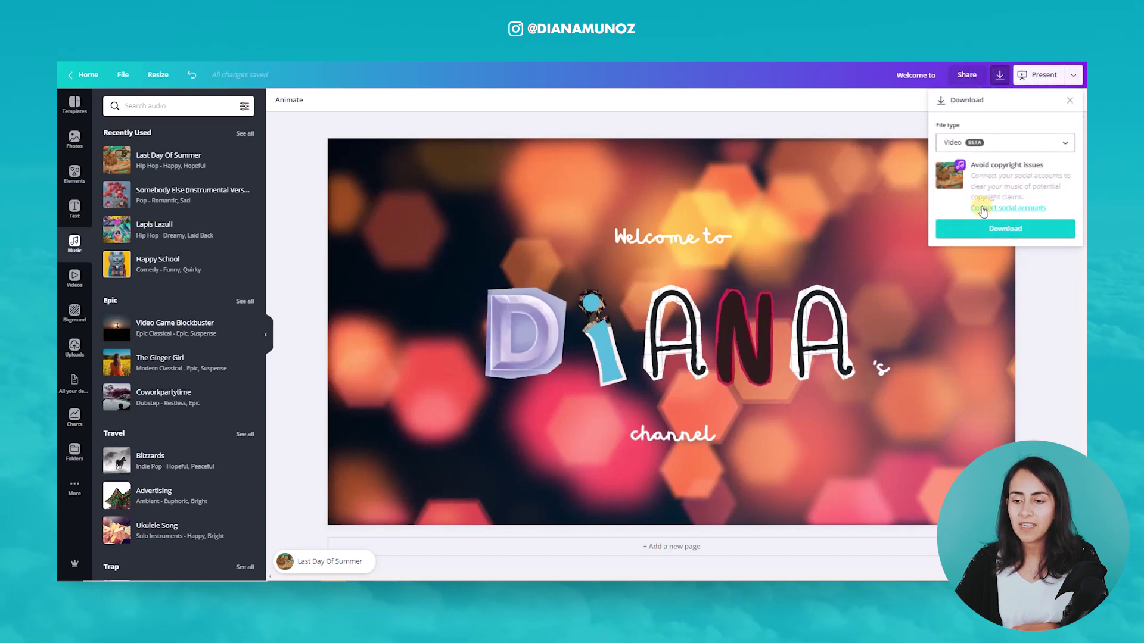
left_click(1022, 209)
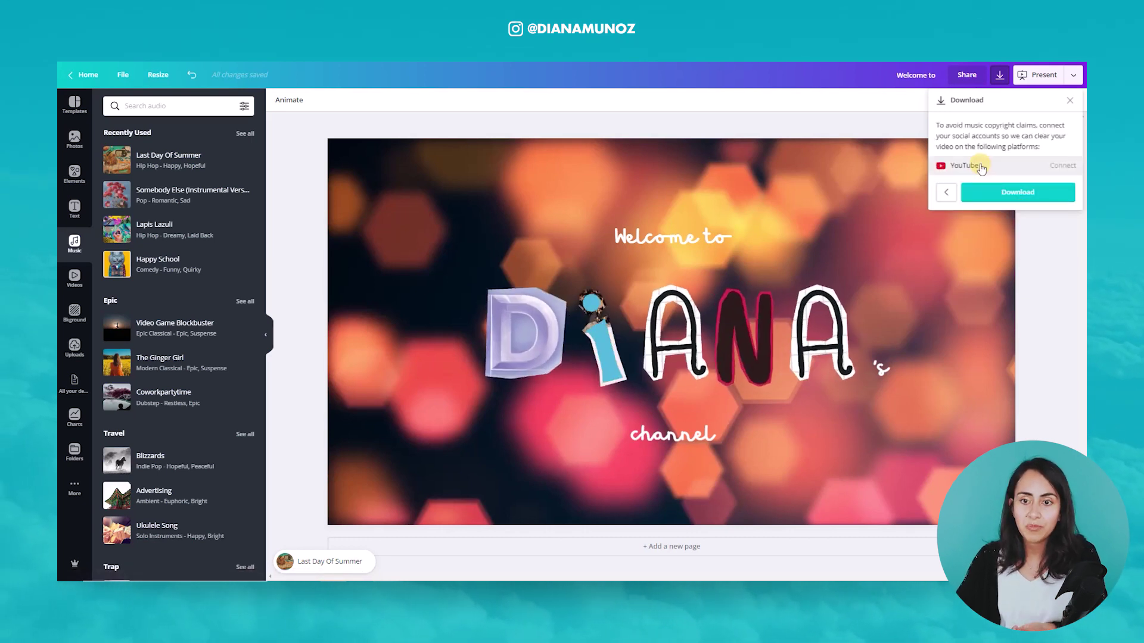
left_click(1016, 172)
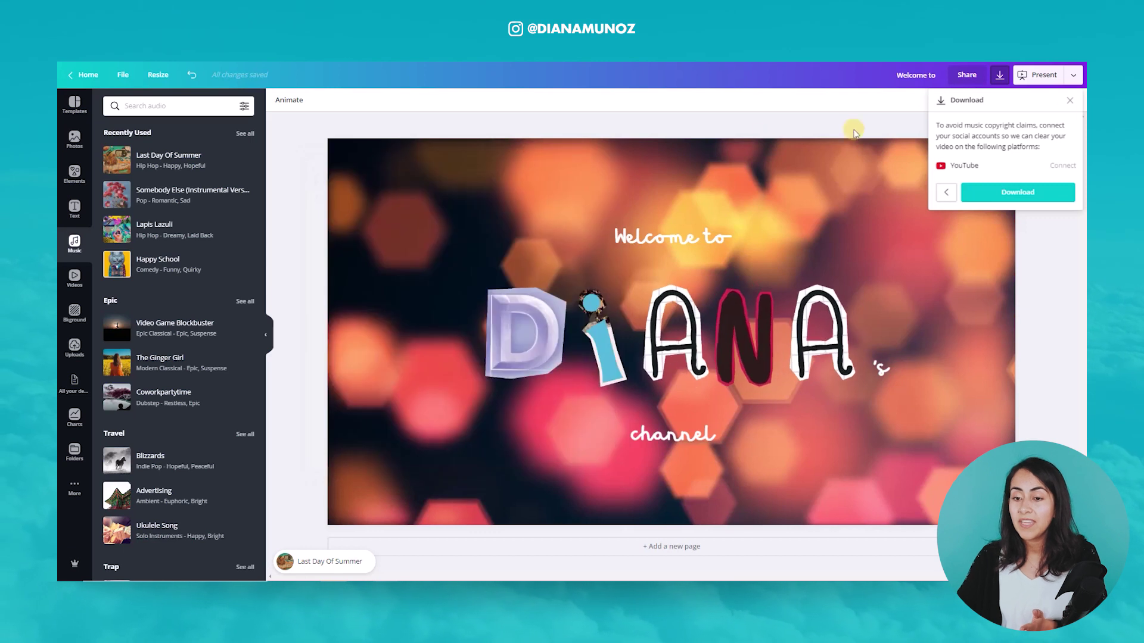
left_click(1024, 191)
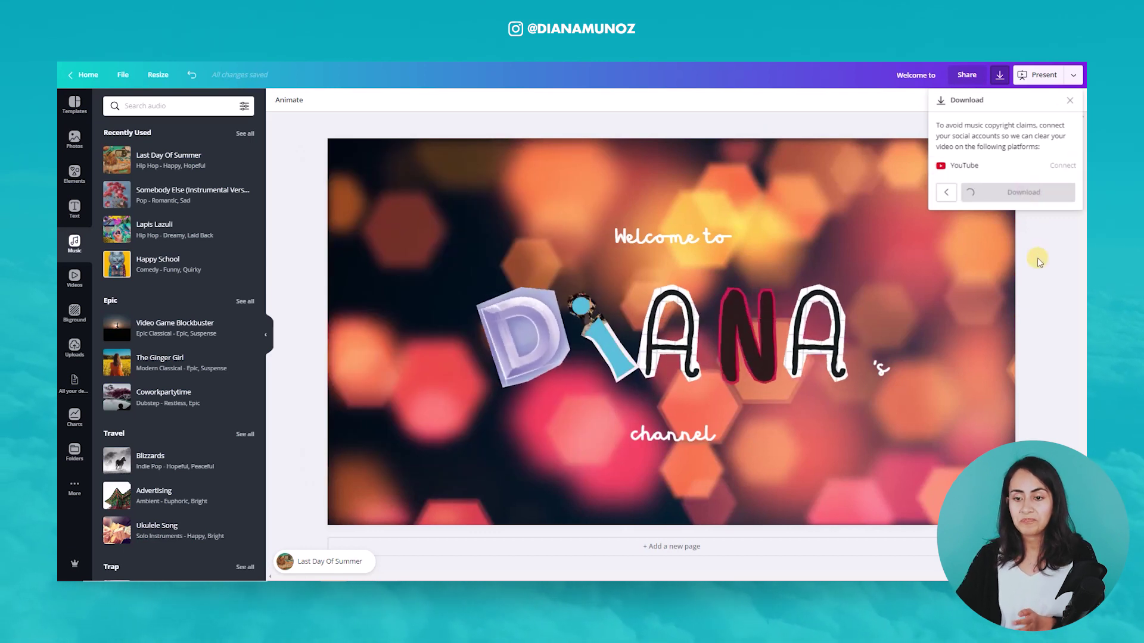